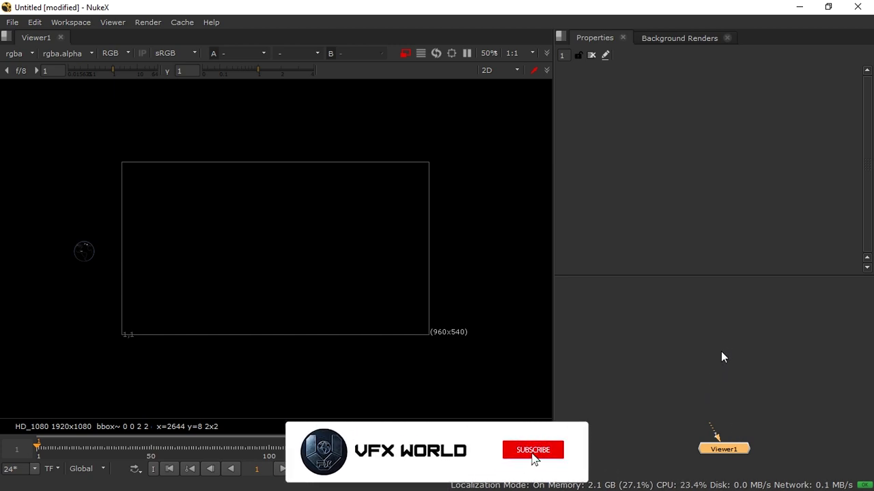
Add a VolumeRays node to the node graph and place it above the Viewer node
{"action": "key", "text": "Tab"}
{"action": "type", "text": "v"}
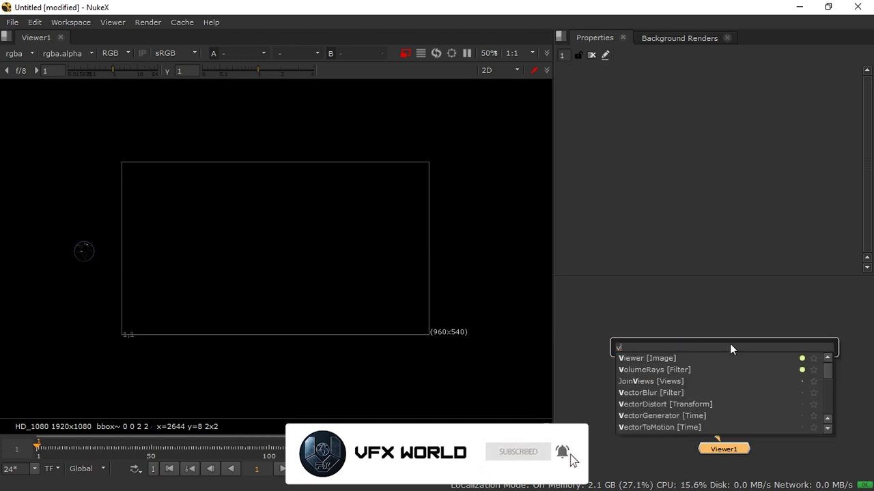
{"action": "type", "text": "ol"}
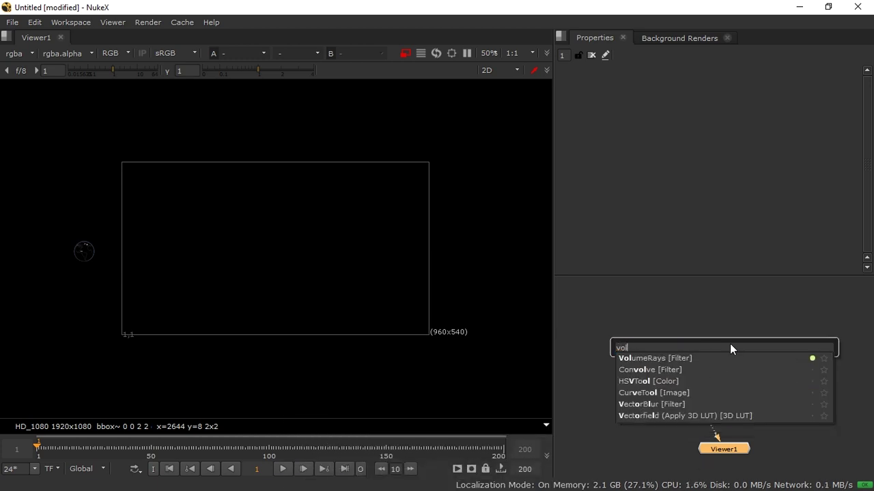
{"action": "left_click", "coordinate": [647, 358]}
{"action": "left_click_drag", "start_coordinate": [735, 456], "coordinate": [722, 357]}
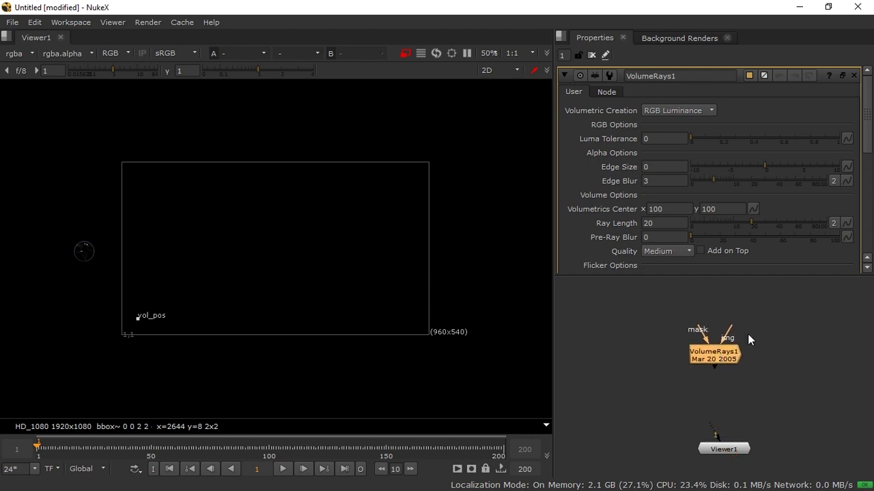
Look through the VolumeRays settings and move the node aside, to the right of the Viewer node
{"action": "scroll", "coordinate": [747, 339], "scroll_direction": "up", "scroll_amount": 3}
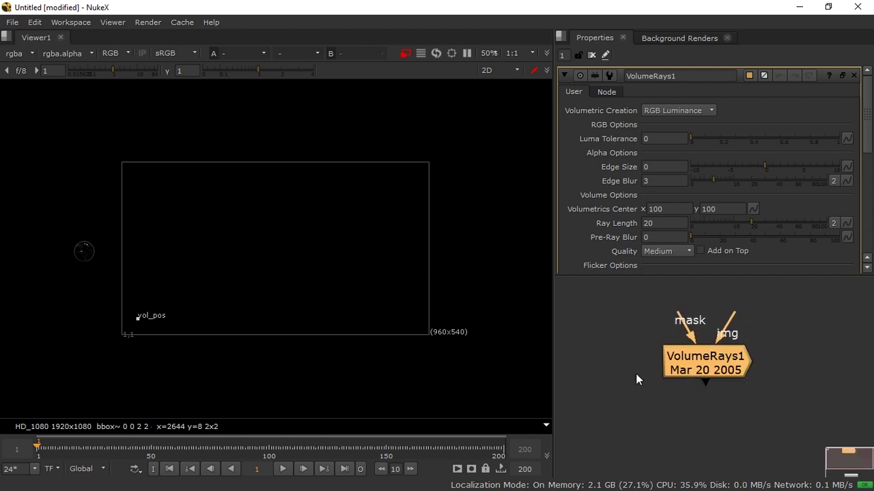
{"action": "scroll", "coordinate": [858, 139], "scroll_direction": "down", "scroll_amount": 6}
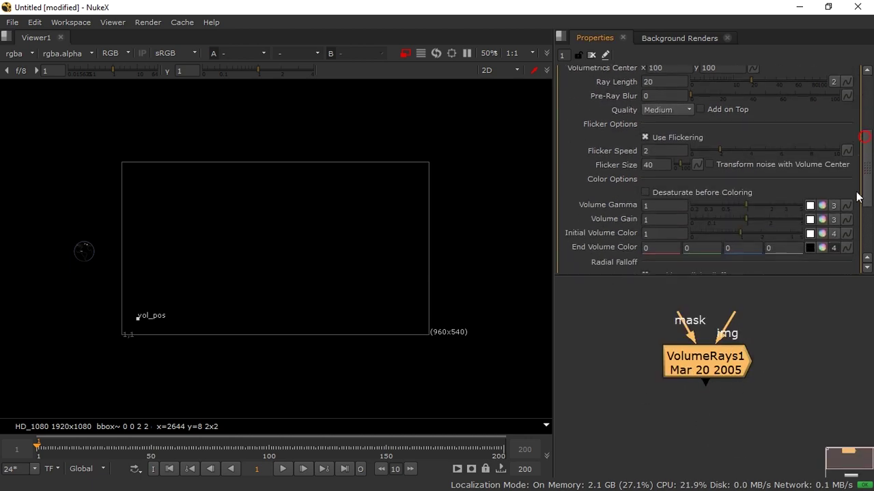
{"action": "scroll", "coordinate": [860, 143], "scroll_direction": "up", "scroll_amount": 6}
{"action": "scroll", "coordinate": [858, 142], "scroll_direction": "up", "scroll_amount": 1}
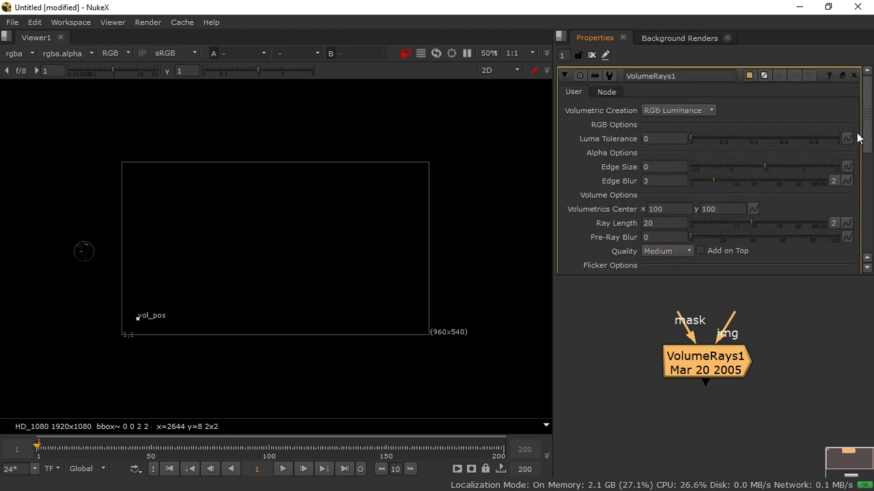
{"action": "scroll", "coordinate": [859, 140], "scroll_direction": "down", "scroll_amount": 3}
{"action": "scroll", "coordinate": [859, 139], "scroll_direction": "up", "scroll_amount": 3}
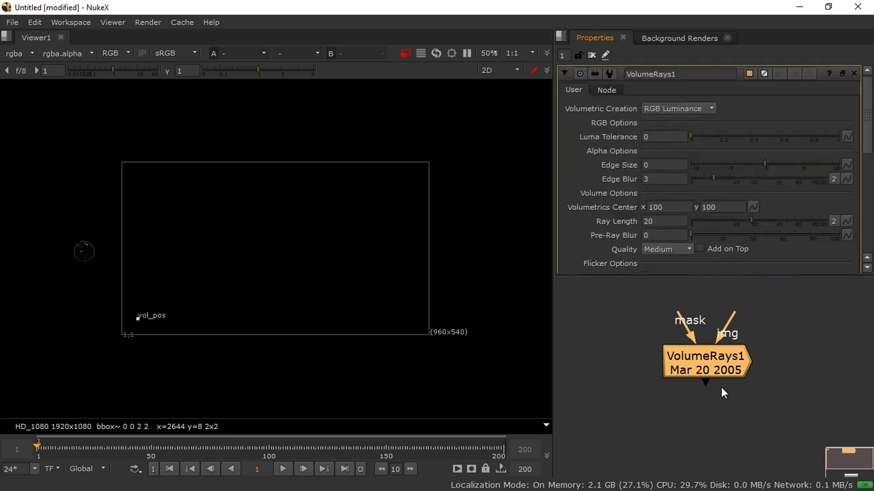
{"action": "scroll", "coordinate": [713, 410], "scroll_direction": "down", "scroll_amount": 2}
{"action": "left_click_drag", "start_coordinate": [737, 371], "coordinate": [826, 338]}
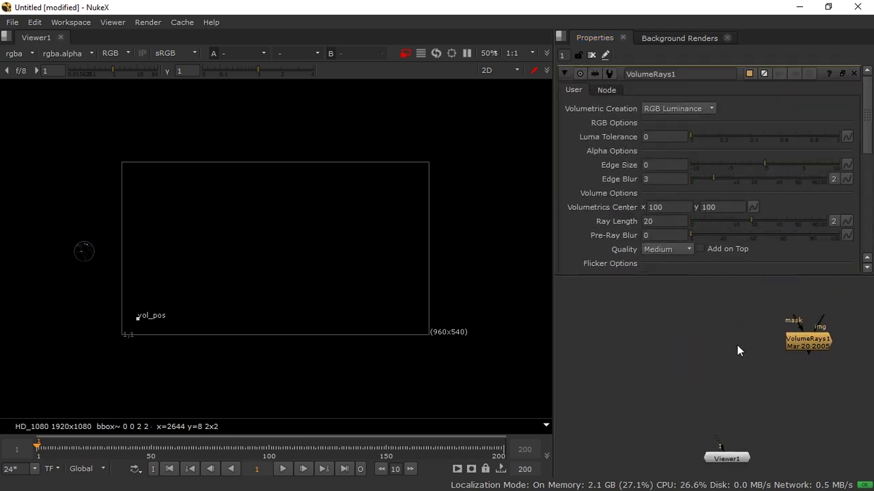
{"action": "key", "text": "Tab"}
{"action": "type", "text": "rad"}
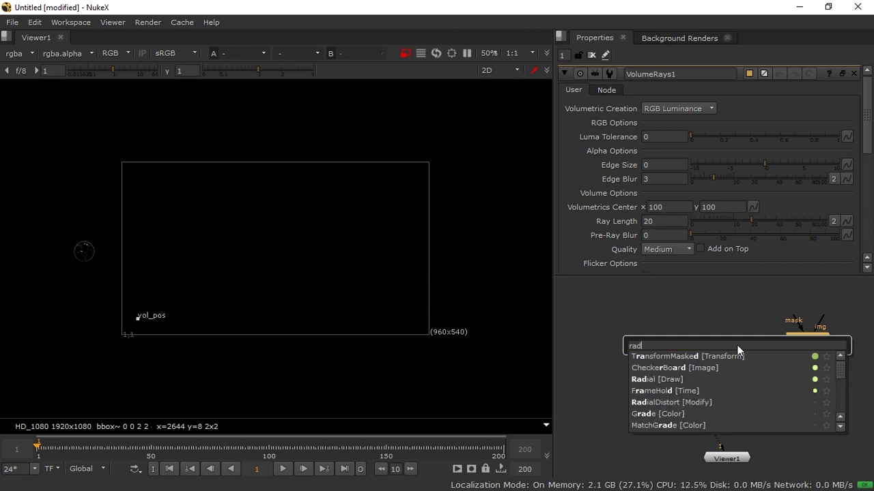
{"action": "left_click", "coordinate": [705, 380]}
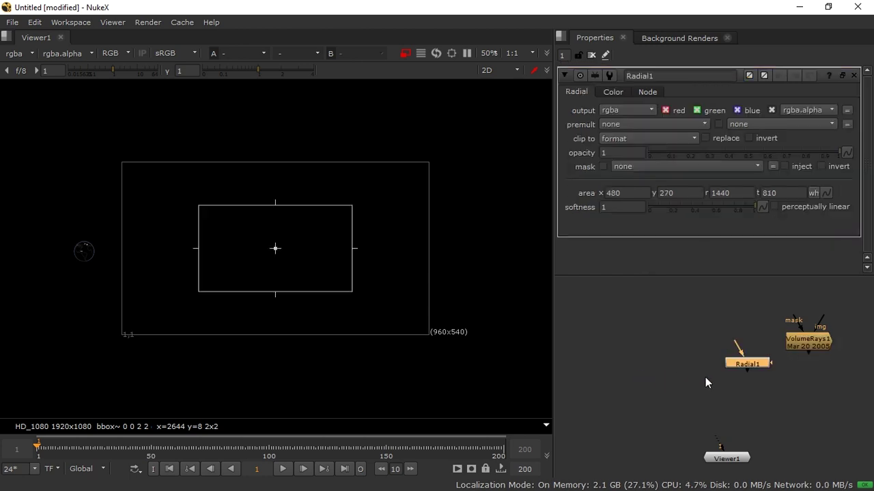
{"action": "left_click_drag", "start_coordinate": [737, 368], "coordinate": [715, 373]}
{"action": "key", "text": "1"}
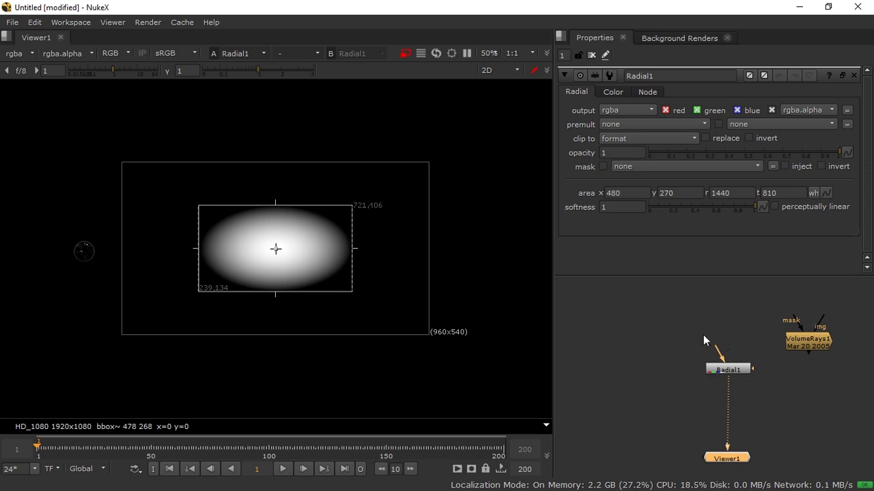
{"action": "left_click", "coordinate": [733, 372]}
{"action": "key", "text": "Delete"}
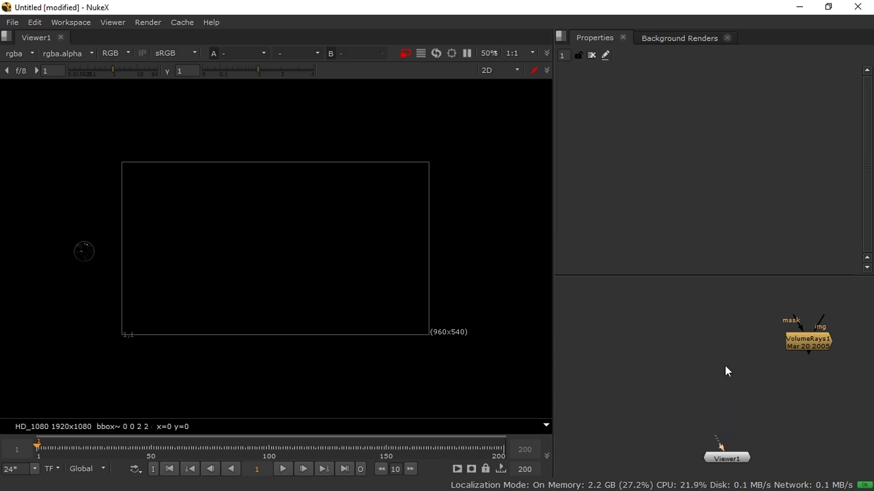
Add a Reformat node and place it in the empty area to the left of VolumeRays, leaving it deselected
{"action": "key", "text": "Tab"}
{"action": "type", "text": "ref"}
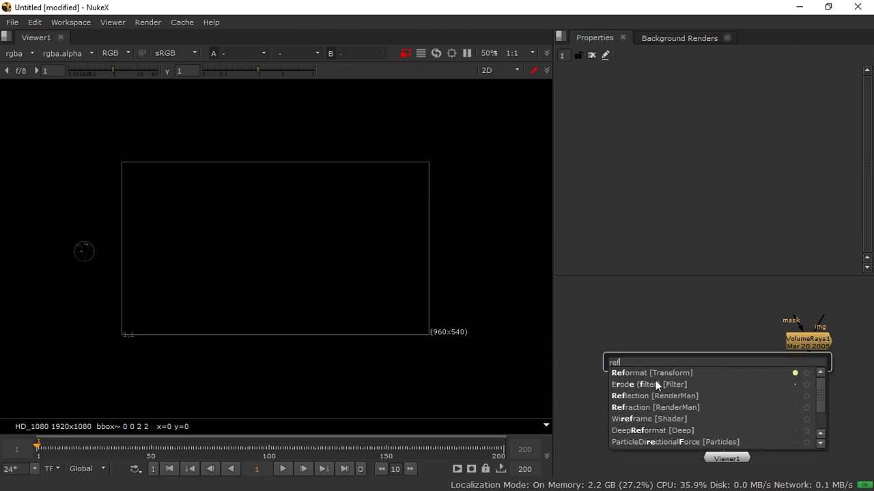
{"action": "key", "text": "Return"}
{"action": "left_click_drag", "start_coordinate": [711, 368], "coordinate": [634, 384]}
{"action": "left_click", "coordinate": [719, 345]}
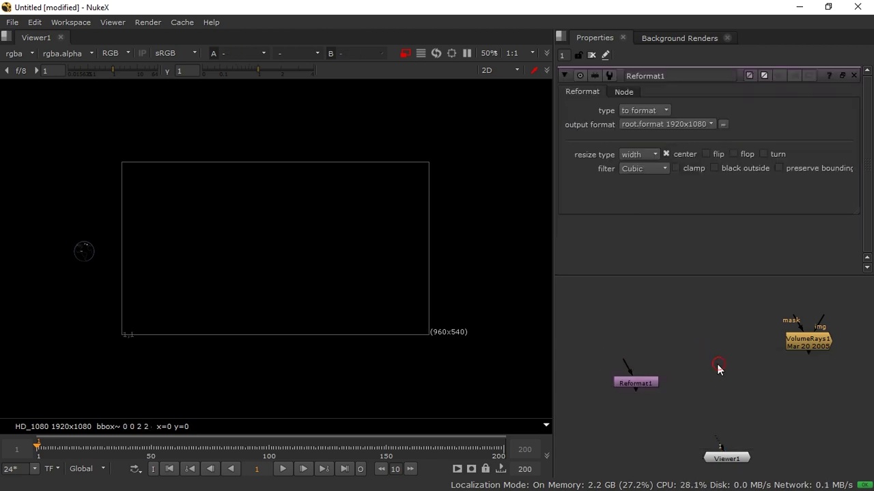
Open the project settings and inspect the available full size formats
{"action": "key", "text": "s"}
{"action": "scroll", "coordinate": [816, 205], "scroll_direction": "down", "scroll_amount": 5}
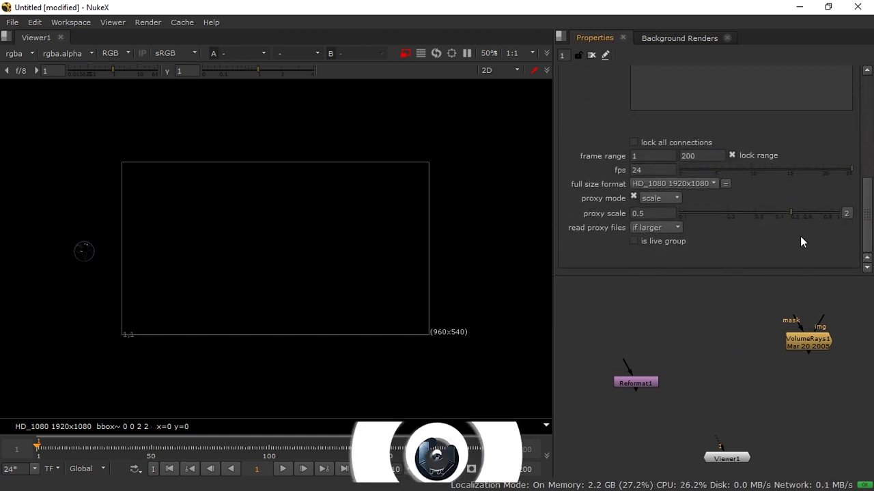
{"action": "left_click", "coordinate": [704, 185]}
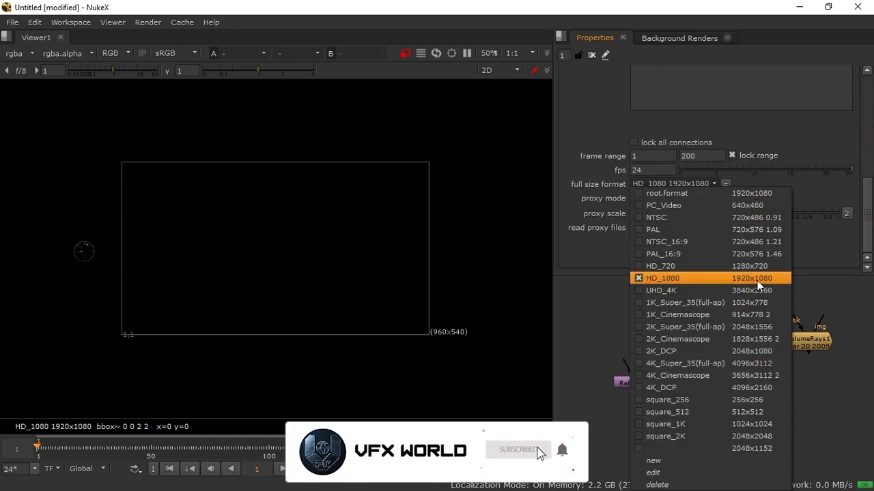
{"action": "left_click", "coordinate": [817, 292]}
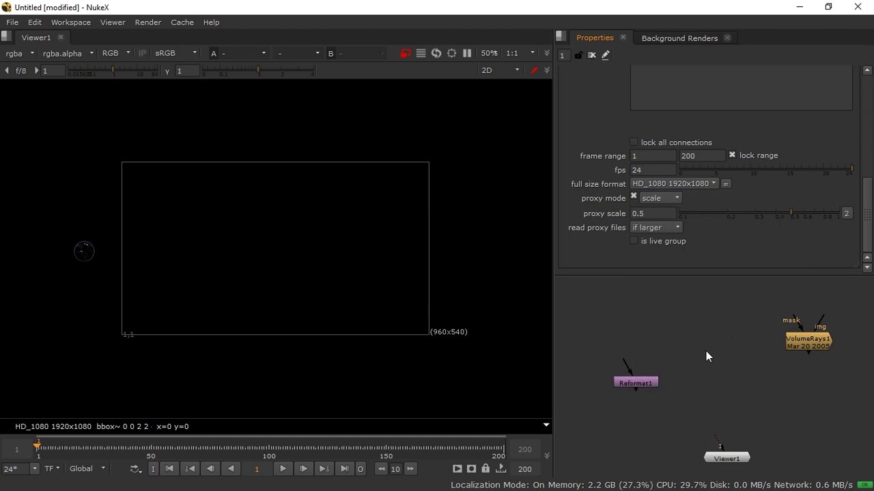
Reopen the Reformat node's properties and reposition the node slightly lower in the node graph
{"action": "double_click", "coordinate": [645, 385]}
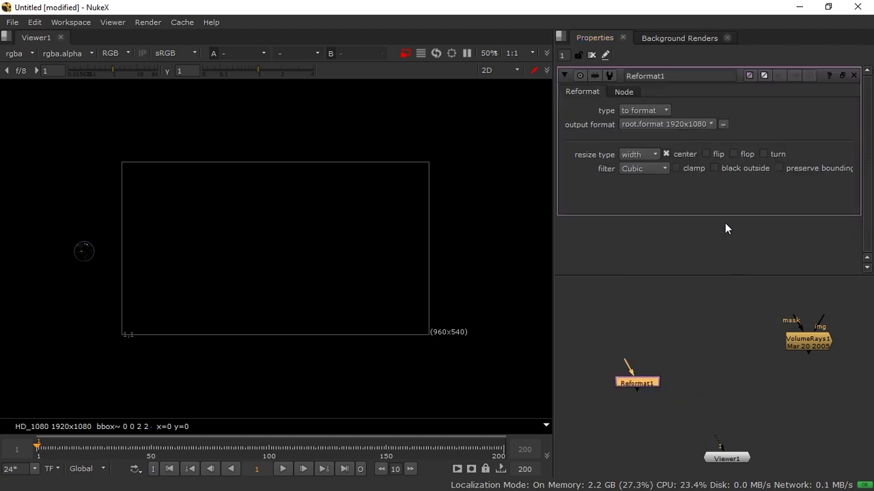
{"action": "left_click_drag", "start_coordinate": [651, 383], "coordinate": [657, 413]}
{"action": "left_click", "coordinate": [686, 367]}
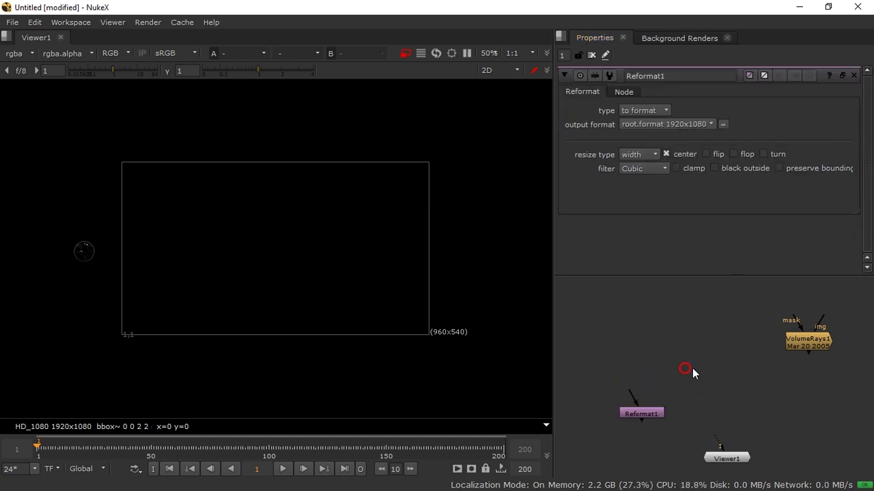
Add a Radial node, connect it directly below Reformat, and show its output in the viewer
{"action": "key", "text": "Tab"}
{"action": "type", "text": "re"}
{"action": "key", "text": "BackSpace"}
{"action": "type", "text": "a"}
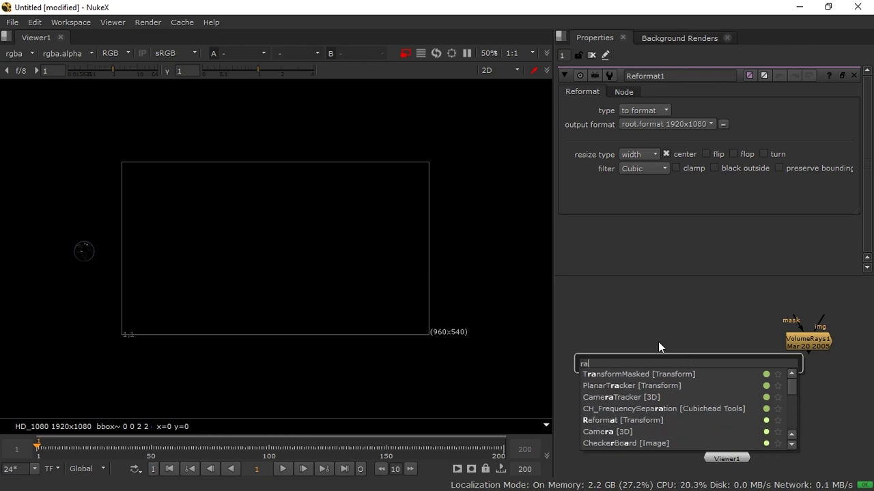
{"action": "type", "text": "dial [Draw"}
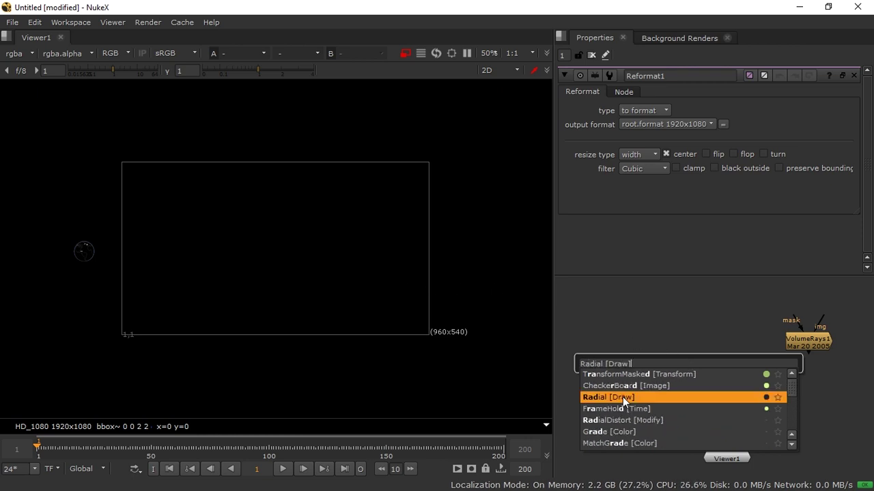
{"action": "left_click", "coordinate": [623, 396]}
{"action": "left_click_drag", "start_coordinate": [680, 370], "coordinate": [656, 410]}
{"action": "left_click_drag", "start_coordinate": [653, 455], "coordinate": [652, 443]}
{"action": "left_click_drag", "start_coordinate": [650, 412], "coordinate": [651, 375]}
{"action": "left_click", "coordinate": [650, 442]}
{"action": "left_click_drag", "start_coordinate": [652, 447], "coordinate": [652, 406]}
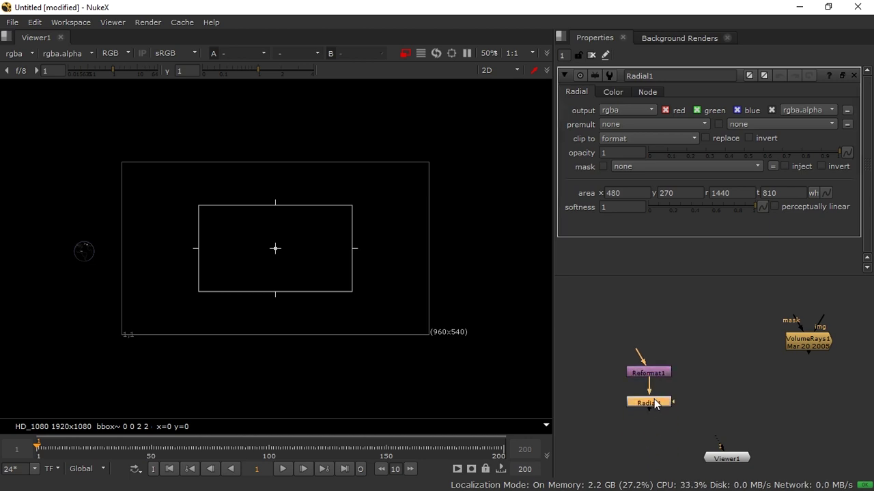
{"action": "key", "text": "1"}
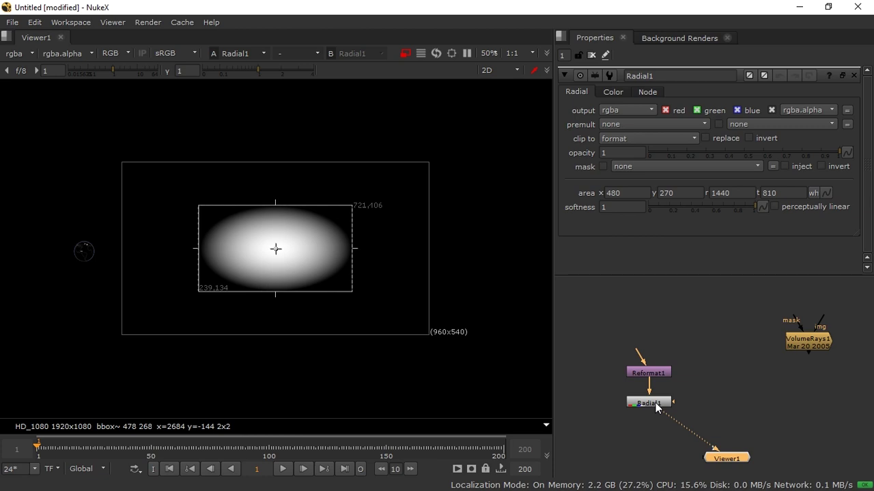
{"action": "left_click", "coordinate": [655, 402]}
Set the Radial's area to x 0, y 0, r 600 and t 600
{"action": "left_click_drag", "start_coordinate": [621, 197], "coordinate": [544, 212]}
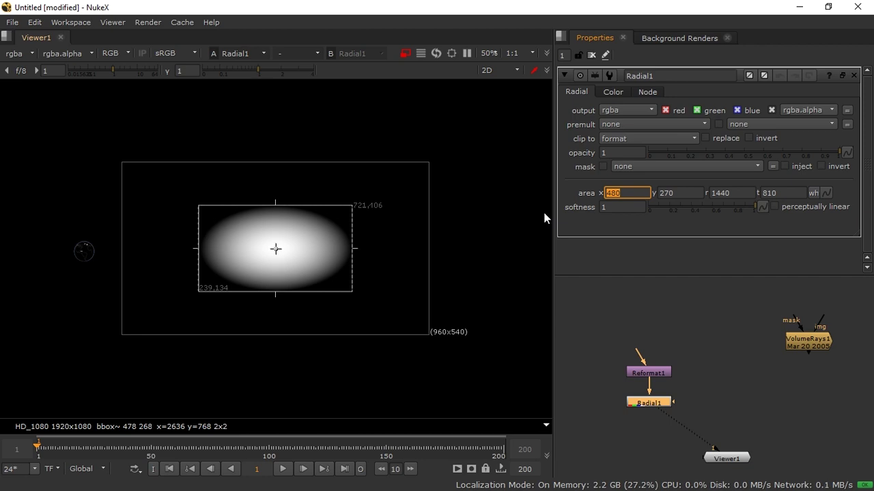
{"action": "key", "text": "Tab"}
{"action": "type", "text": "0"}
{"action": "key", "text": "Tab"}
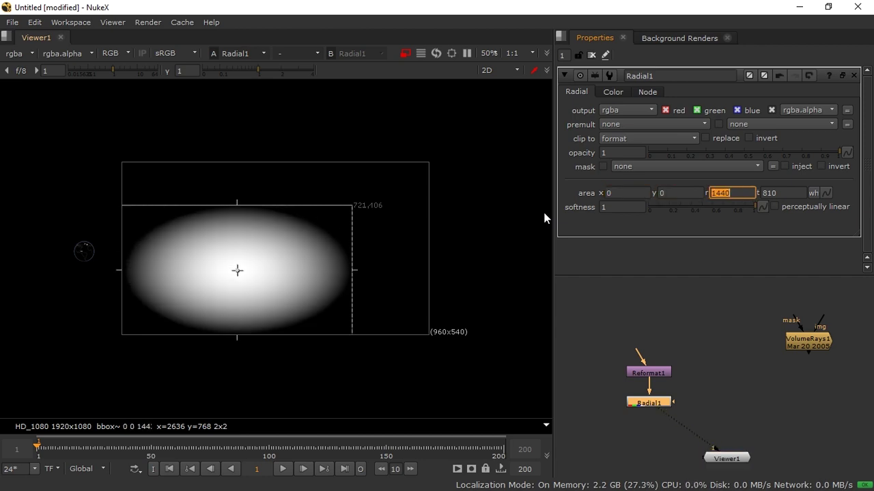
{"action": "key", "text": "Tab"}
{"action": "type", "text": "6"}
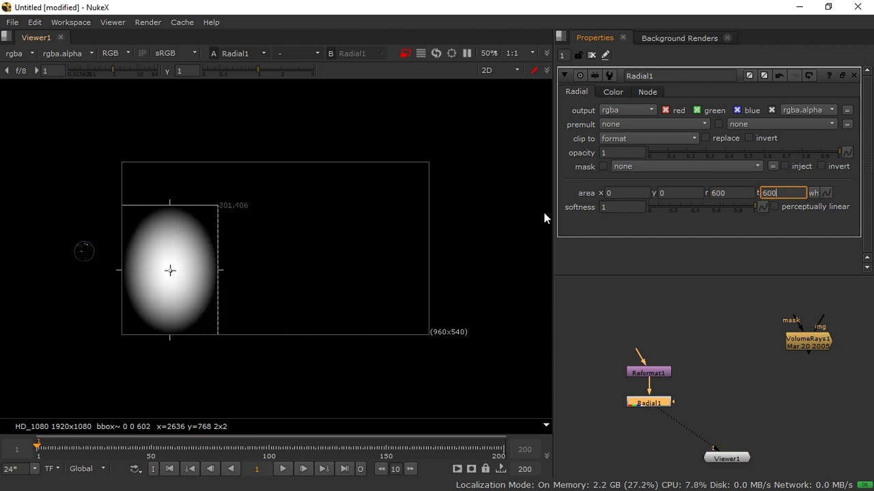
{"action": "type", "text": "00"}
{"action": "key", "text": "Return"}
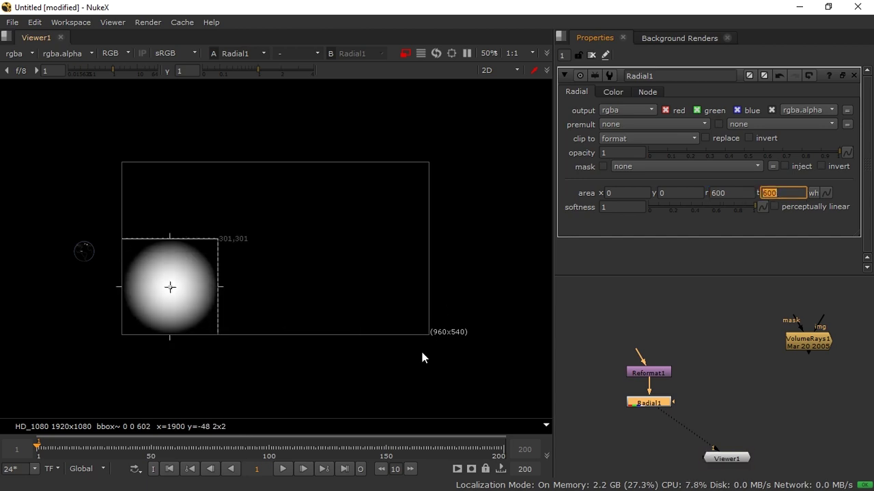
Add a Transform node after Radial with its pivot at the disc's centre, and move the disc to the frame's upper right
{"action": "left_click_drag", "start_coordinate": [655, 406], "coordinate": [658, 393]}
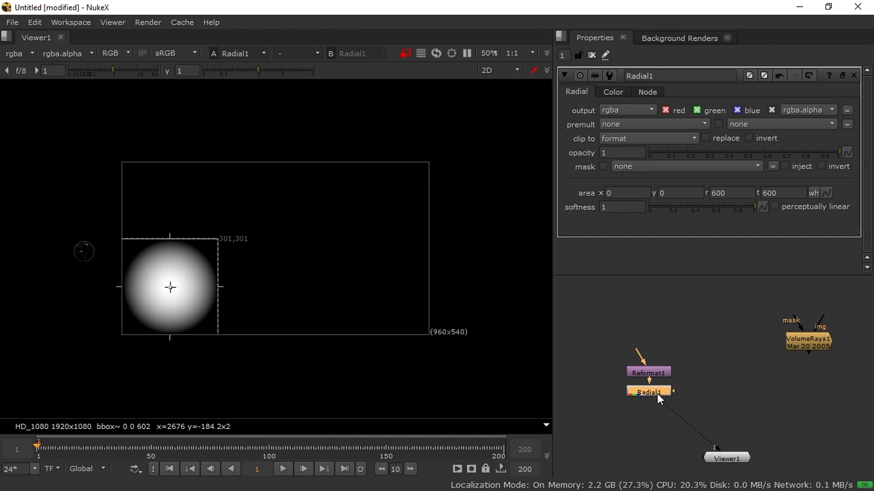
{"action": "key", "text": "t"}
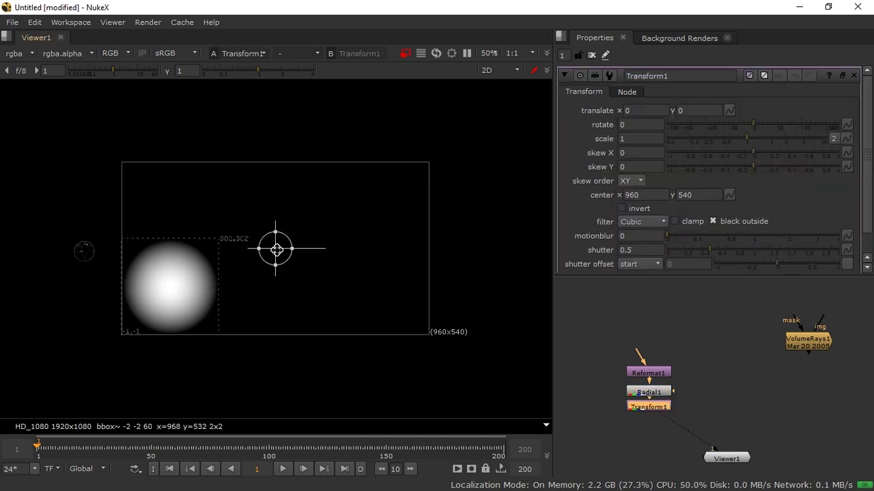
{"action": "left_click_drag", "start_coordinate": [277, 250], "coordinate": [168, 285], "text": "ctrl"}
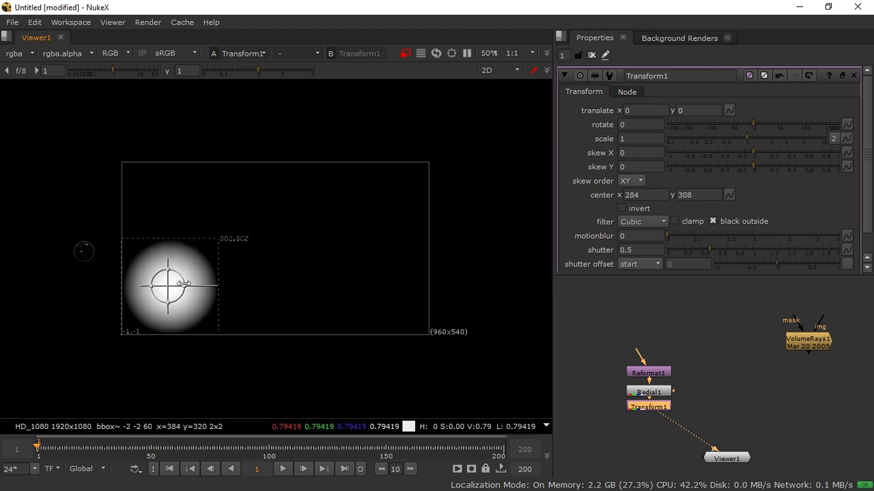
{"action": "left_click_drag", "start_coordinate": [168, 287], "coordinate": [364, 221]}
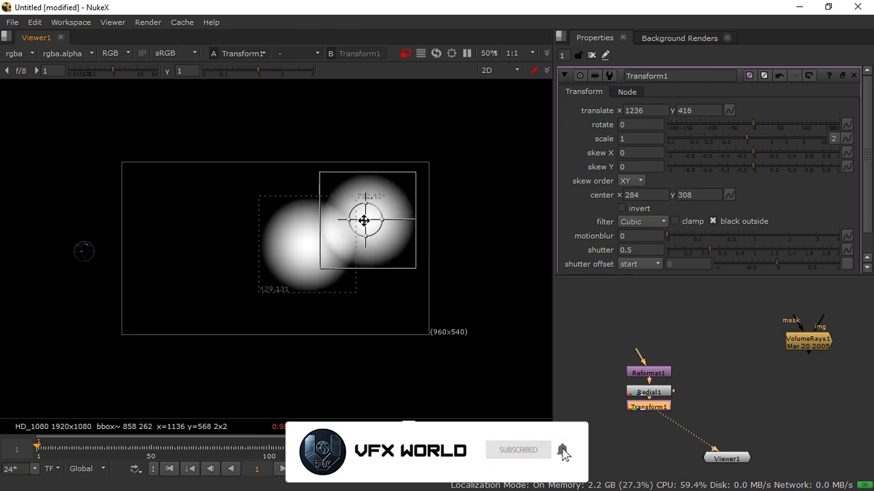
Set the Radial's softness to 0 to give the disc a hard edge
{"action": "double_click", "coordinate": [649, 392]}
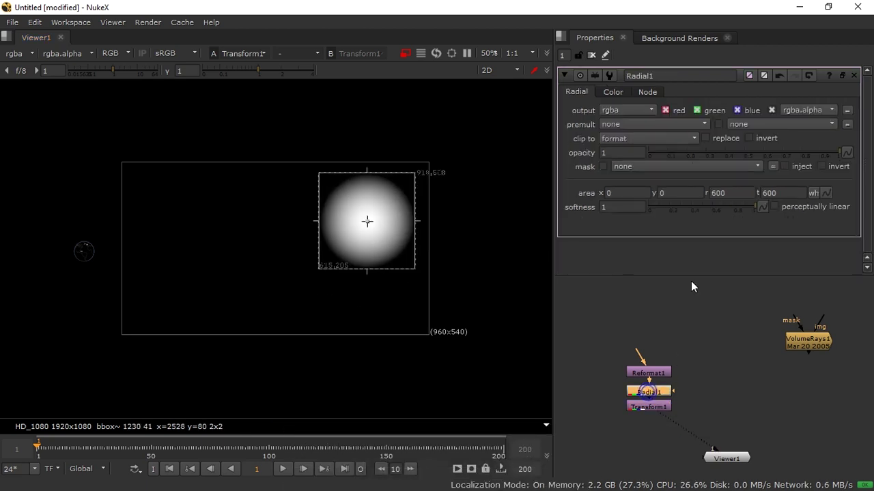
{"action": "left_click_drag", "start_coordinate": [714, 208], "coordinate": [640, 219]}
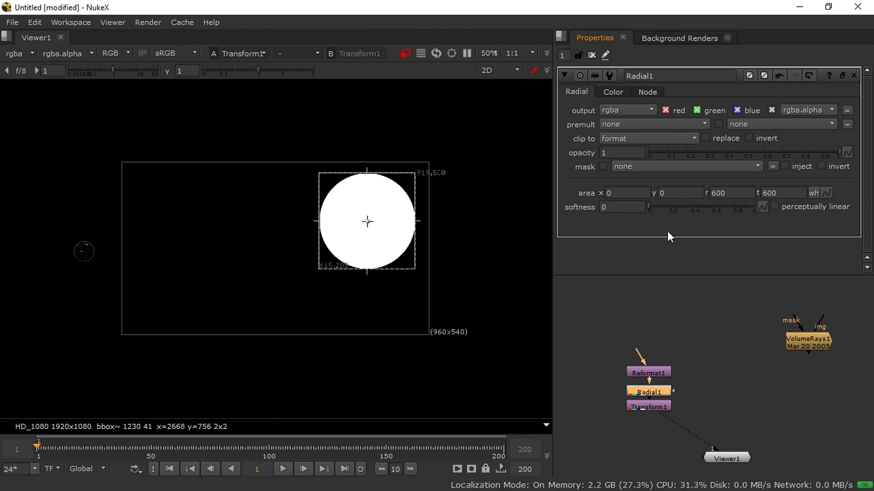
{"action": "left_click_drag", "start_coordinate": [673, 205], "coordinate": [797, 187]}
{"action": "left_click_drag", "start_coordinate": [744, 205], "coordinate": [619, 223]}
{"action": "left_click_drag", "start_coordinate": [677, 206], "coordinate": [627, 217]}
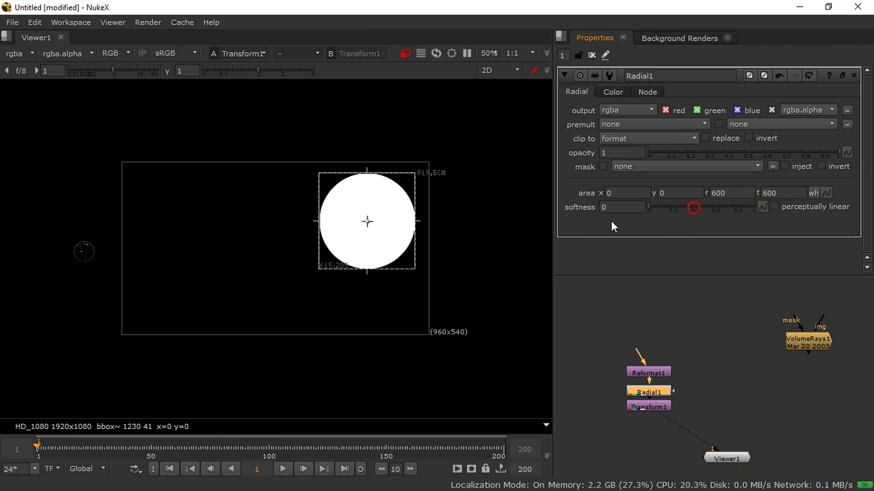
{"action": "left_click", "coordinate": [685, 305]}
Scale the disc to 0.7 in the Transform node and move it near the frame's middle, translate about x 713, y 377
{"action": "double_click", "coordinate": [654, 405]}
{"action": "left_click_drag", "start_coordinate": [355, 220], "coordinate": [286, 235]}
{"action": "left_click_drag", "start_coordinate": [745, 138], "coordinate": [735, 139]}
{"action": "left_click_drag", "start_coordinate": [284, 234], "coordinate": [284, 228]}
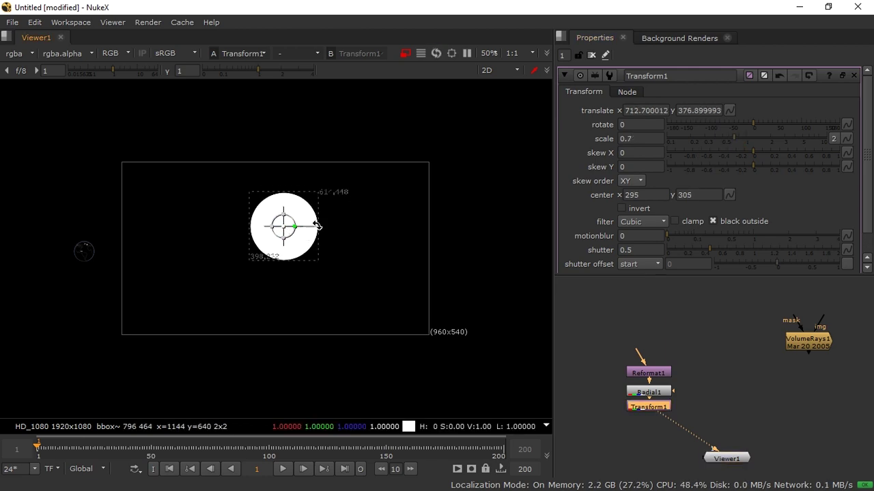
Shift the Reformat, Radial and Transform chain aside and add a Constant node between it and VolumeRays
{"action": "left_click_drag", "start_coordinate": [583, 338], "coordinate": [672, 408]}
{"action": "left_click_drag", "start_coordinate": [646, 379], "coordinate": [628, 359]}
{"action": "left_click", "coordinate": [716, 348]}
{"action": "key", "text": "Tab"}
{"action": "type", "text": "con"}
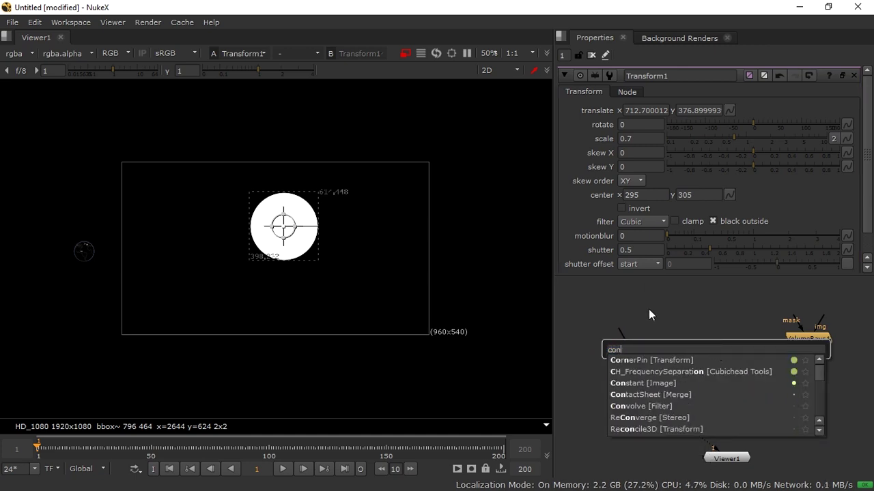
{"action": "left_click", "coordinate": [679, 383]}
{"action": "left_click_drag", "start_coordinate": [702, 363], "coordinate": [729, 361]}
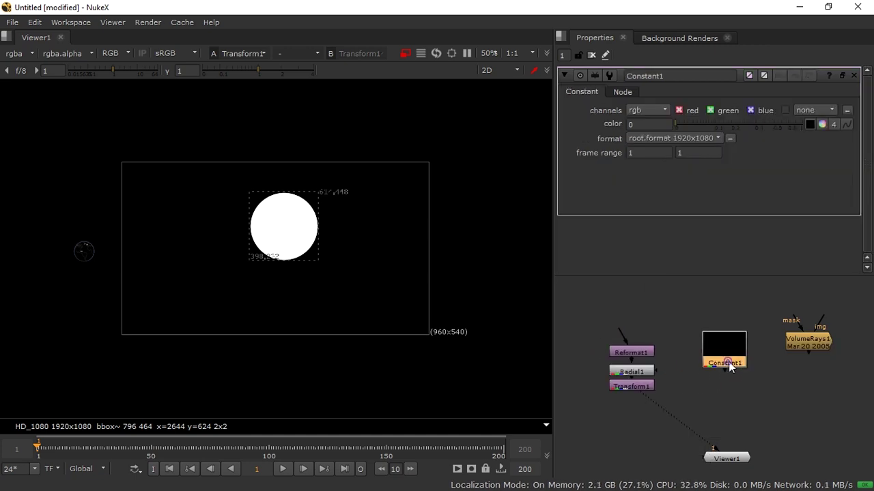
Tint the Constant dark blue, about -0.43 red, 0.003 green, 0.43 blue and 0.018 alpha
{"action": "left_click", "coordinate": [694, 125]}
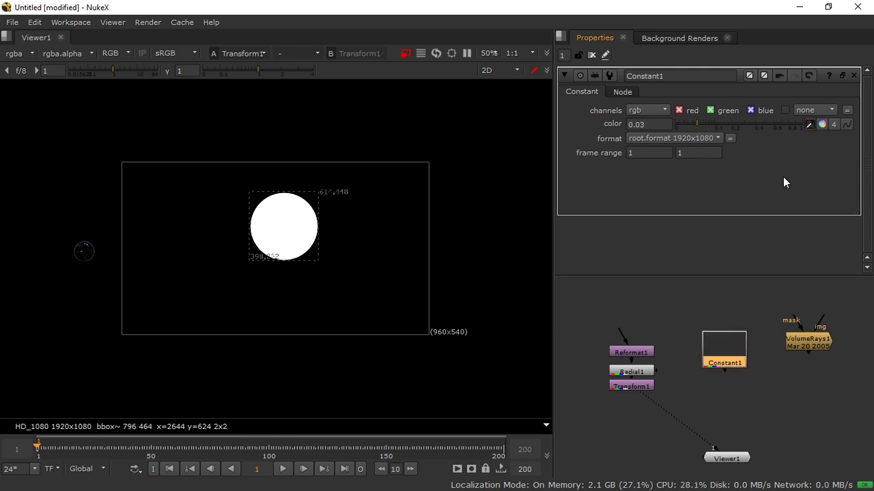
{"action": "left_click", "coordinate": [822, 125]}
{"action": "left_click_drag", "start_coordinate": [747, 168], "coordinate": [785, 168]}
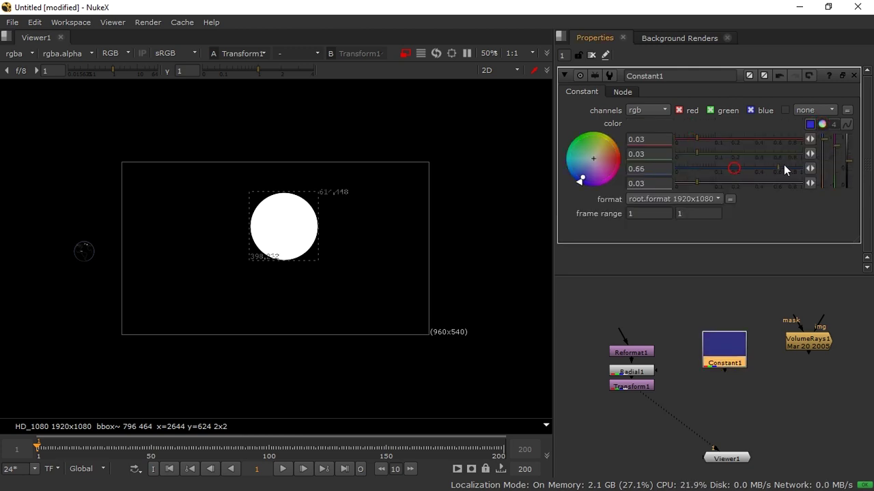
{"action": "left_click_drag", "start_coordinate": [691, 182], "coordinate": [692, 182]}
{"action": "left_click_drag", "start_coordinate": [785, 167], "coordinate": [795, 167]}
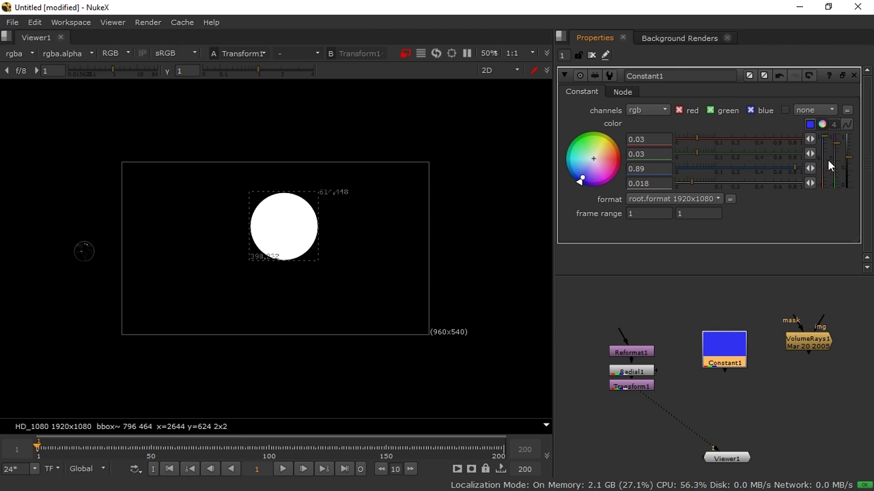
{"action": "left_click_drag", "start_coordinate": [850, 163], "coordinate": [851, 185]}
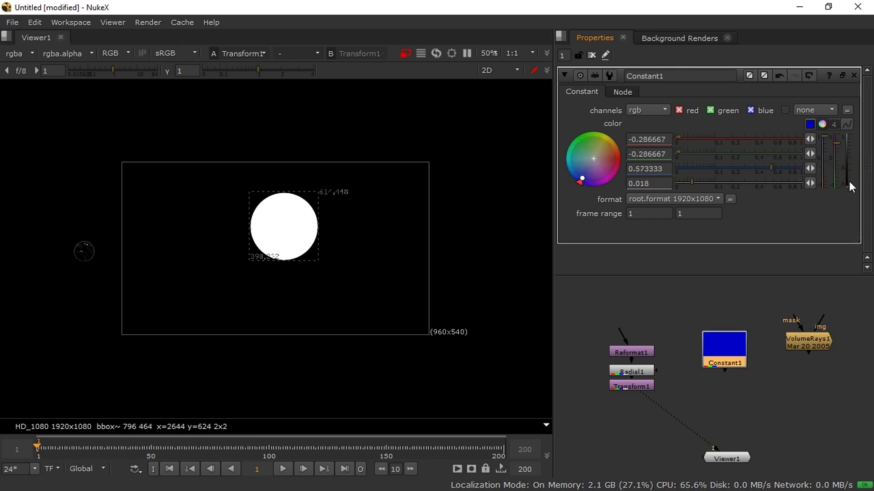
{"action": "left_click_drag", "start_coordinate": [836, 157], "coordinate": [845, 174]}
{"action": "left_click", "coordinate": [823, 125]}
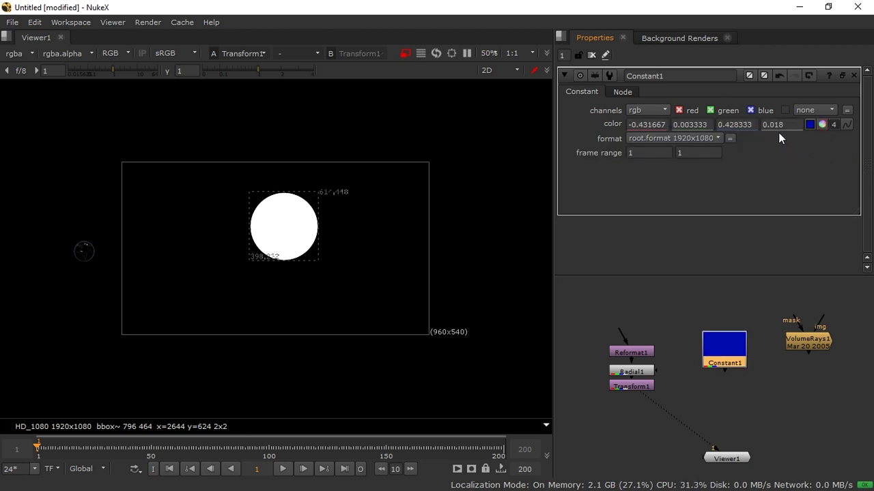
Darken the Constant's colour to near-black, about -0.007 red, 0.003 green and 0.003 blue
{"action": "left_click", "coordinate": [811, 127]}
{"action": "left_click_drag", "start_coordinate": [819, 148], "coordinate": [826, 158]}
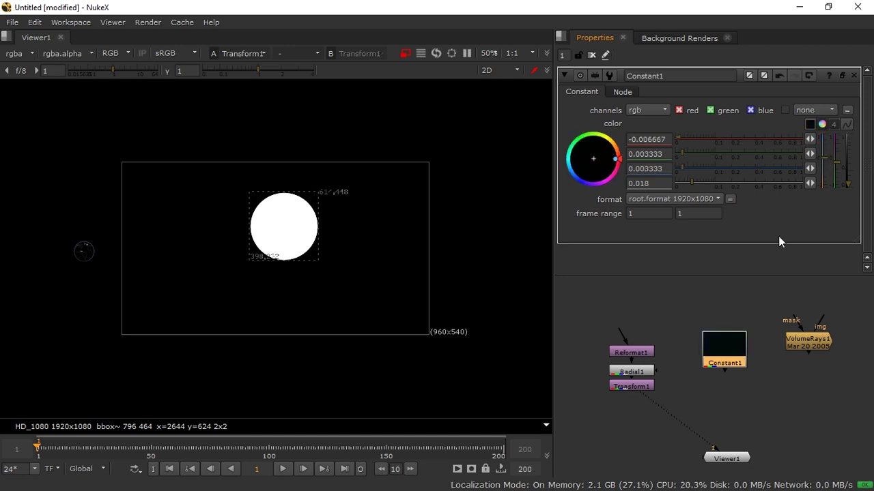
{"action": "left_click", "coordinate": [742, 393]}
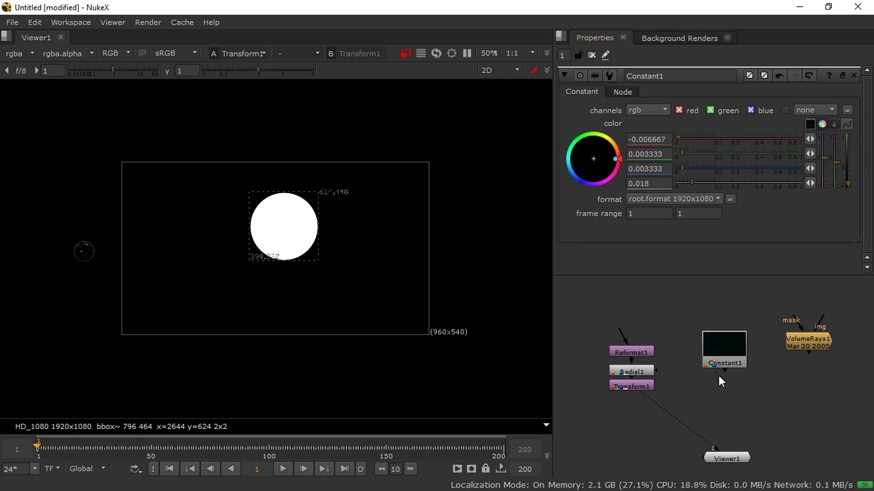
Merge the disc over the Constant, with Transform in input A and Constant in B, view the Merge and align it below Transform
{"action": "left_click_drag", "start_coordinate": [722, 362], "coordinate": [724, 370]}
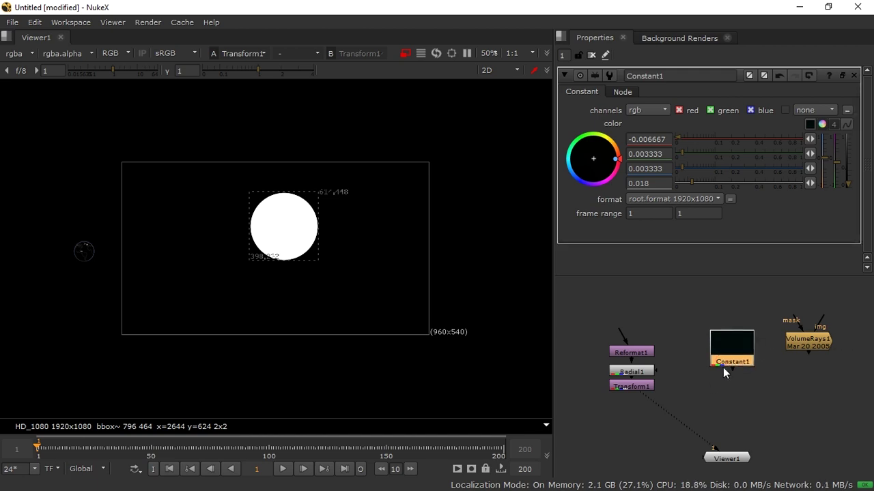
{"action": "left_click", "coordinate": [651, 408]}
{"action": "key", "text": "m"}
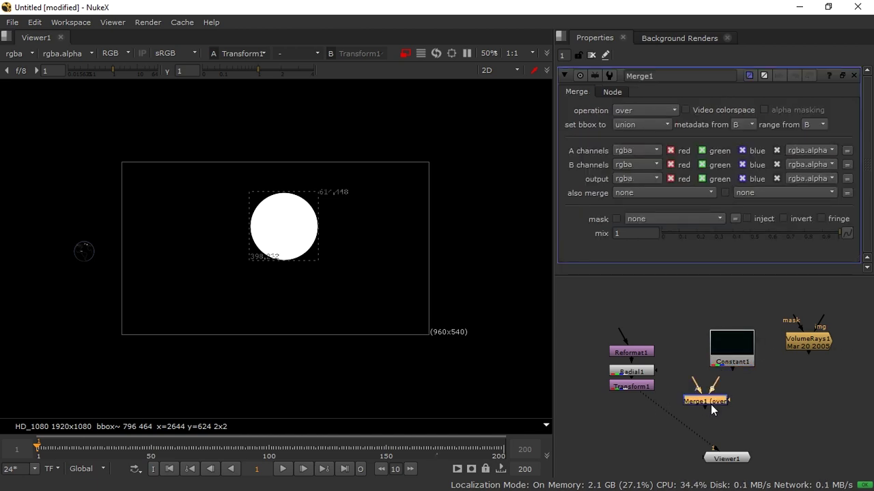
{"action": "left_click_drag", "start_coordinate": [698, 395], "coordinate": [644, 387]}
{"action": "left_click_drag", "start_coordinate": [720, 393], "coordinate": [729, 349]}
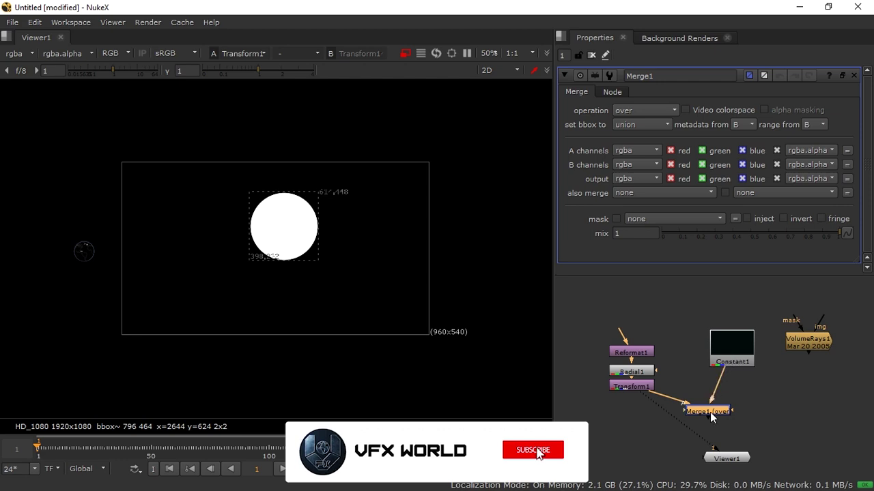
{"action": "key", "text": "1"}
{"action": "left_click_drag", "start_coordinate": [709, 416], "coordinate": [637, 432]}
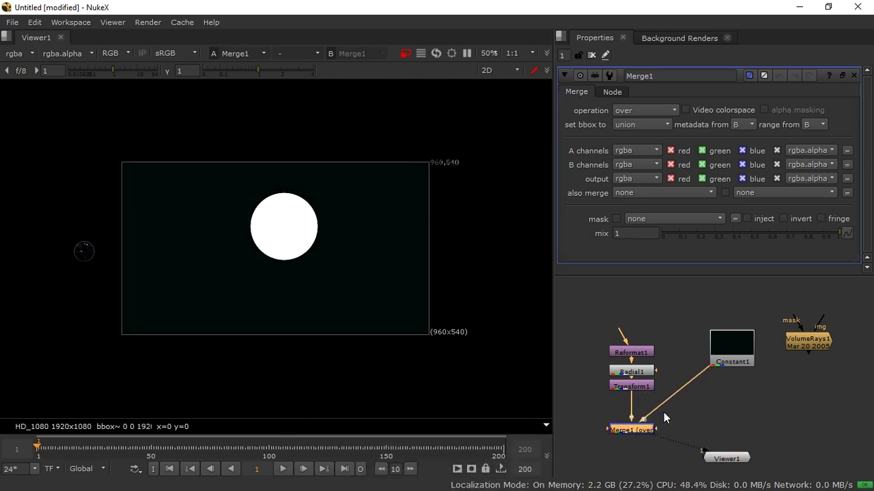
Try a light violet Constant background, about 0.83 red, 0.33 green and 1.83 blue
{"action": "double_click", "coordinate": [720, 349]}
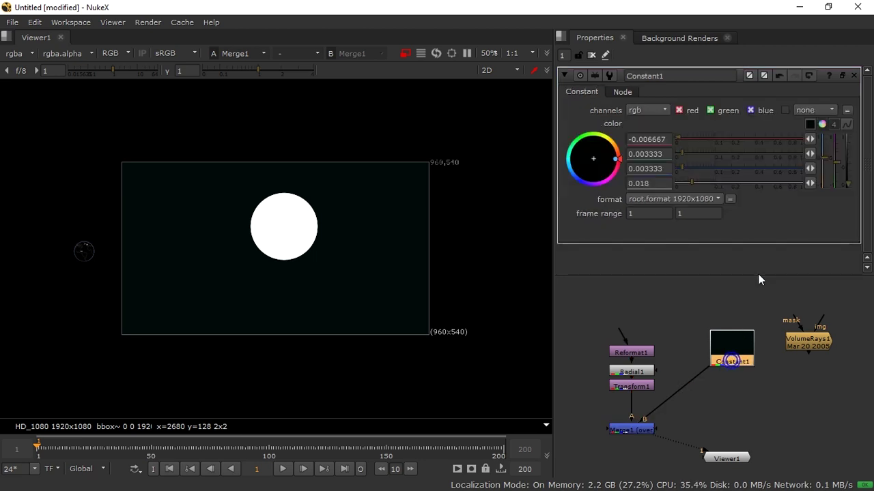
{"action": "left_click", "coordinate": [821, 124]}
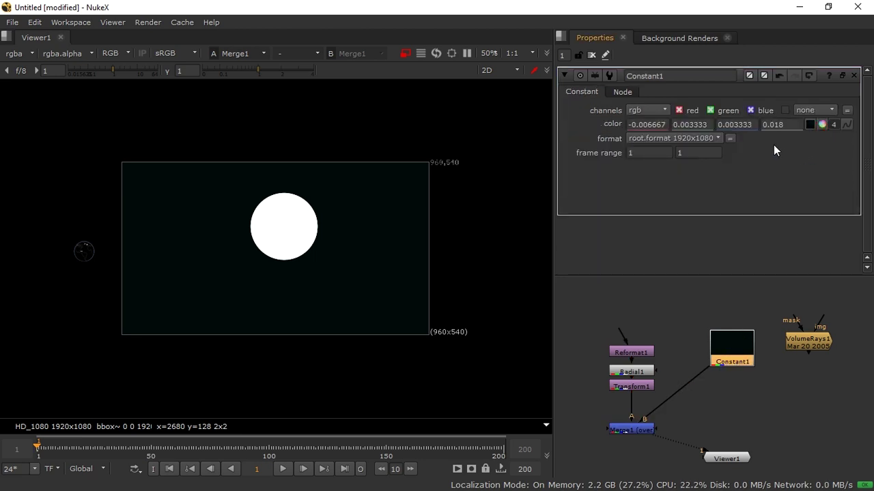
{"action": "left_click", "coordinate": [821, 124]}
{"action": "left_click_drag", "start_coordinate": [823, 161], "coordinate": [834, 137]}
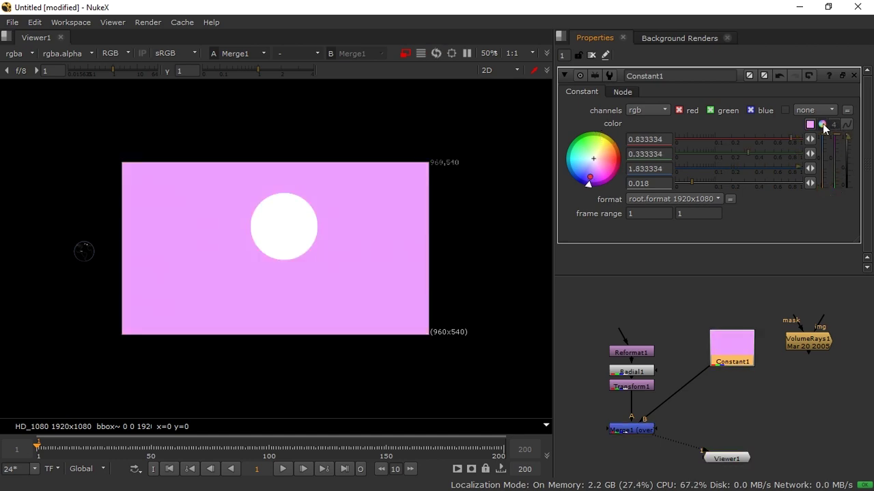
Replace the coloured Constant with a new default black one on Merge's B input and bend that connection through a Dot
{"action": "left_click", "coordinate": [822, 125]}
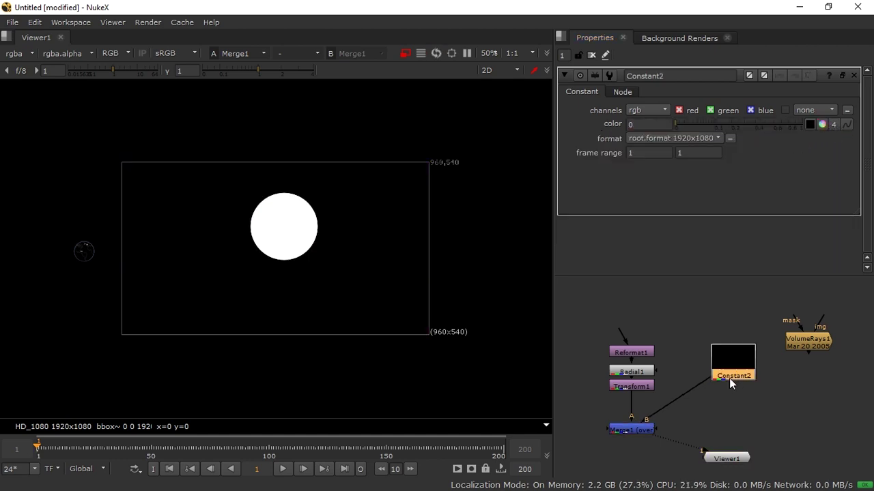
{"action": "left_click_drag", "start_coordinate": [726, 462], "coordinate": [732, 486]}
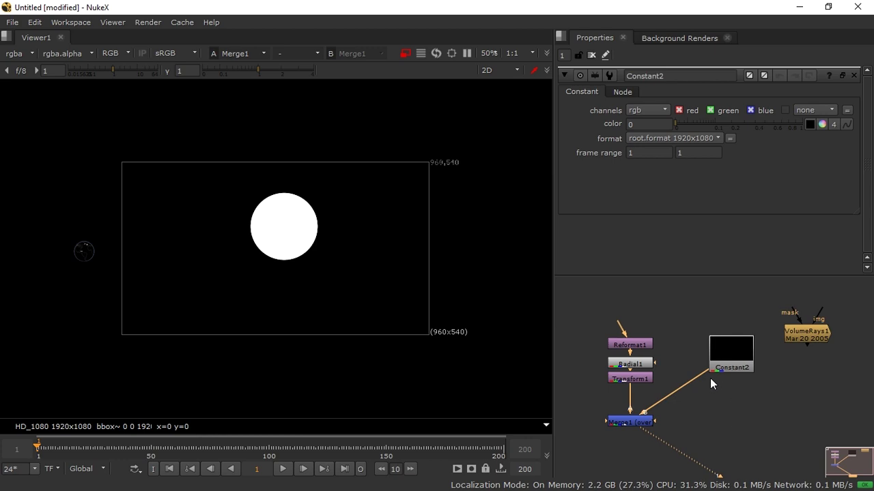
{"action": "left_click_drag", "start_coordinate": [685, 350], "coordinate": [725, 377], "text": "ctrl"}
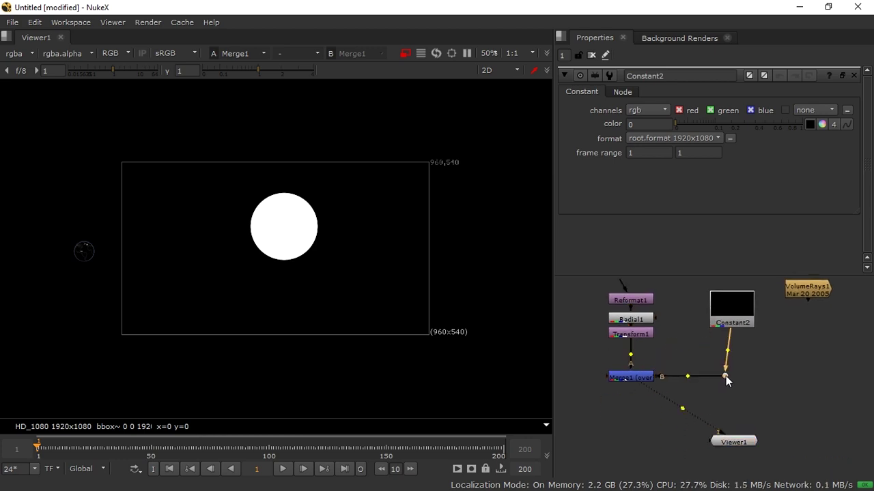
Tidy the node graph so Constant sits straight above its Dot and Viewer lies well below Merge
{"action": "left_click", "coordinate": [731, 307]}
{"action": "left_click", "coordinate": [756, 341]}
{"action": "scroll", "coordinate": [756, 341], "scroll_direction": "down", "scroll_amount": 1}
{"action": "middle_click_drag", "start_coordinate": [750, 334], "coordinate": [714, 321]}
{"action": "scroll", "coordinate": [772, 335], "scroll_direction": "down", "scroll_amount": 2}
{"action": "left_click_drag", "start_coordinate": [764, 299], "coordinate": [809, 351]}
{"action": "scroll", "coordinate": [771, 363], "scroll_direction": "up", "scroll_amount": 3}
{"action": "left_click_drag", "start_coordinate": [708, 410], "coordinate": [618, 473]}
{"action": "left_click", "coordinate": [711, 363]}
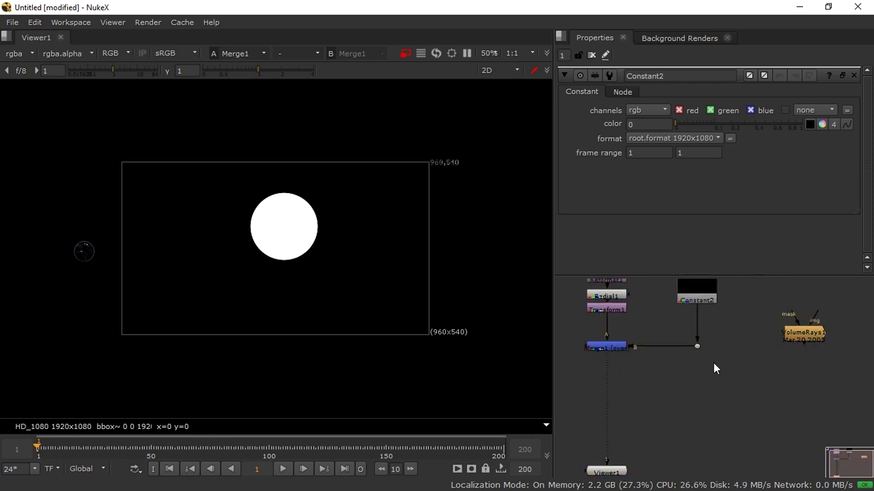
Insert VolumeRays between Merge and Viewer through its img input, and open its properties
{"action": "middle_click_drag", "start_coordinate": [776, 338], "coordinate": [842, 313]}
{"action": "left_click_drag", "start_coordinate": [861, 314], "coordinate": [680, 369]}
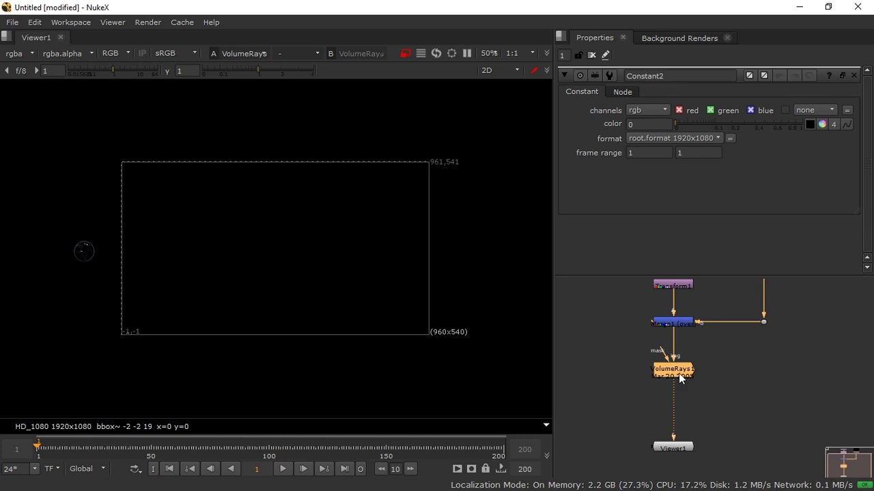
{"action": "double_click", "coordinate": [677, 375]}
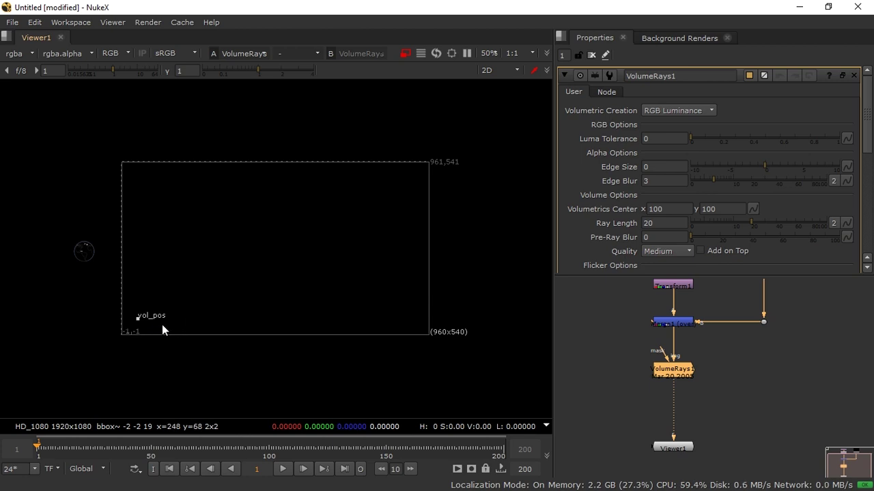
Move the volumetrics centre from the frame's corner to above the frame, at x 988, y 1228
{"action": "left_click_drag", "start_coordinate": [140, 320], "coordinate": [274, 232]}
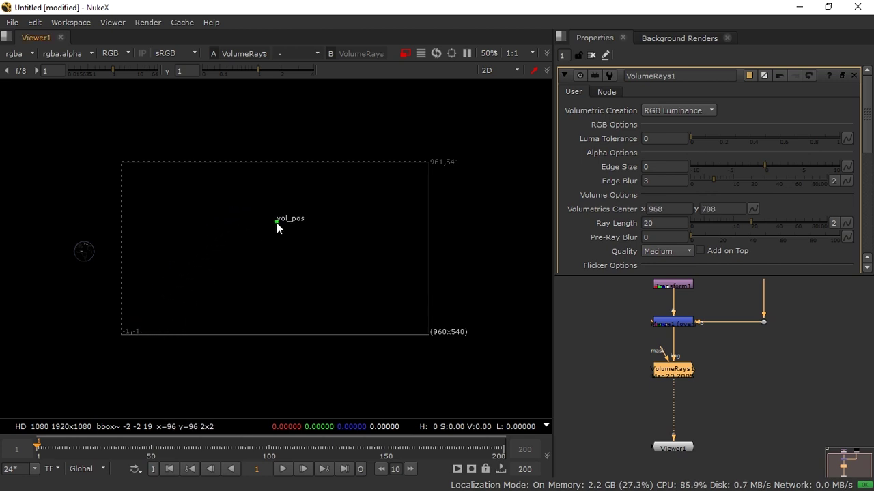
{"action": "left_click_drag", "start_coordinate": [277, 182], "coordinate": [279, 181]}
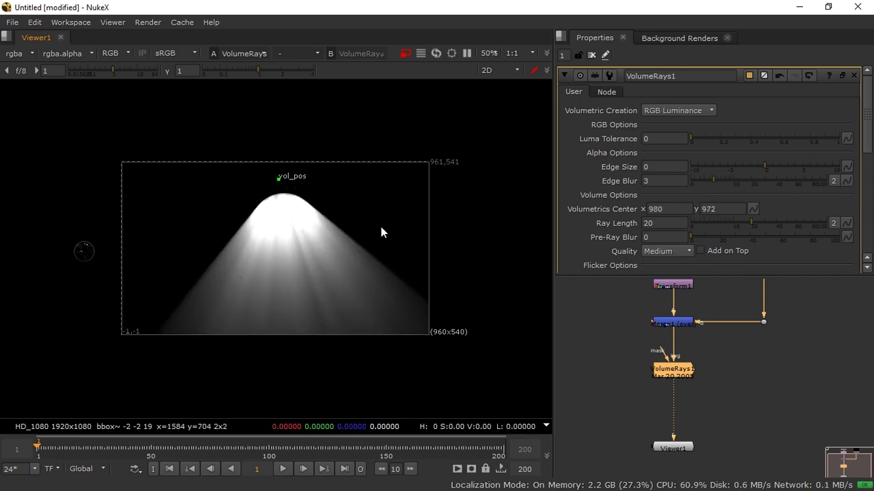
{"action": "left_click_drag", "start_coordinate": [280, 182], "coordinate": [280, 138]}
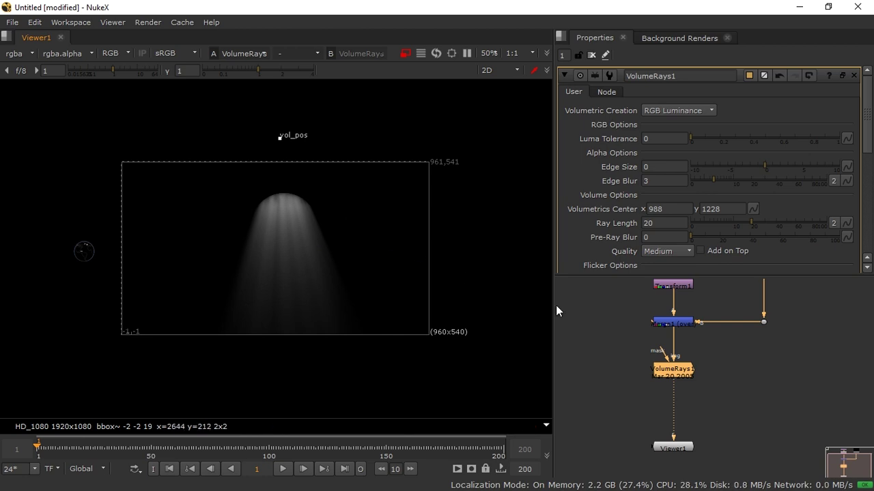
Move the disc above the frame's upper edge in the Transform node, translate x 700, y 996
{"action": "middle_click_drag", "start_coordinate": [687, 346], "coordinate": [695, 412]}
{"action": "double_click", "coordinate": [684, 352]}
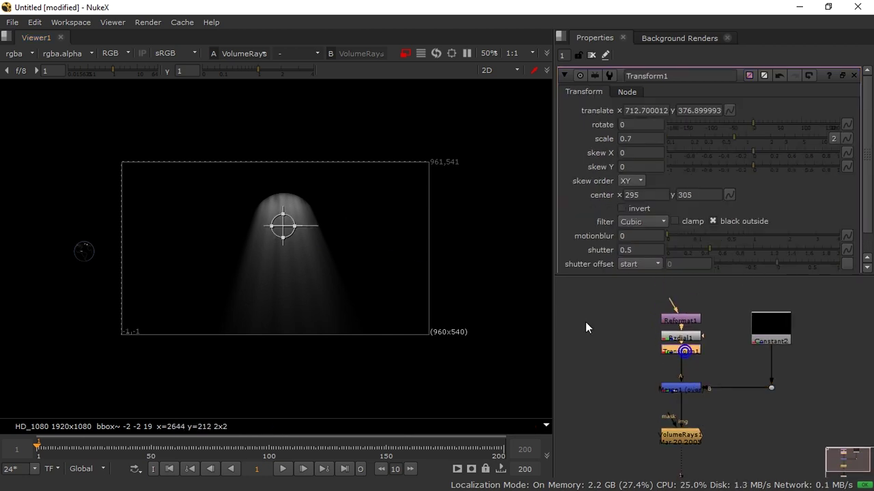
{"action": "left_click_drag", "start_coordinate": [278, 222], "coordinate": [278, 219]}
{"action": "left_click_drag", "start_coordinate": [280, 212], "coordinate": [282, 126]}
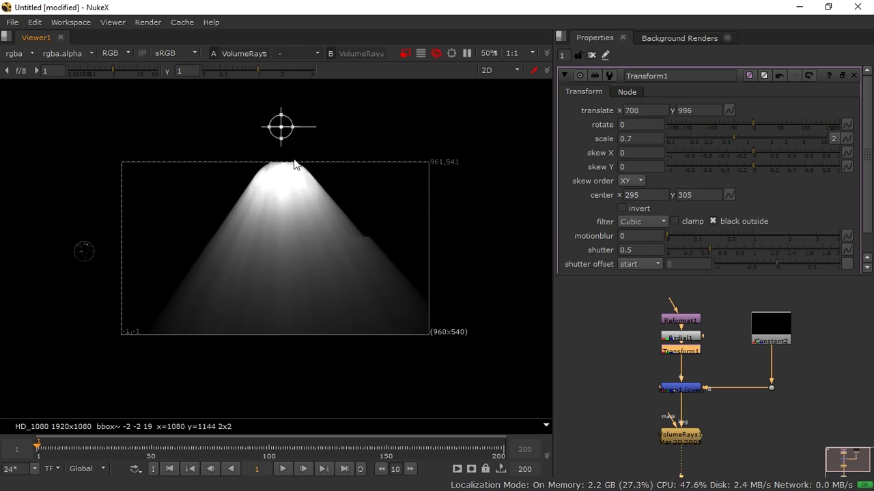
Raise the VolumeRays volumetrics centre farther above the frame, to x 1020, y 1394
{"action": "middle_click_drag", "start_coordinate": [299, 134], "coordinate": [310, 172]}
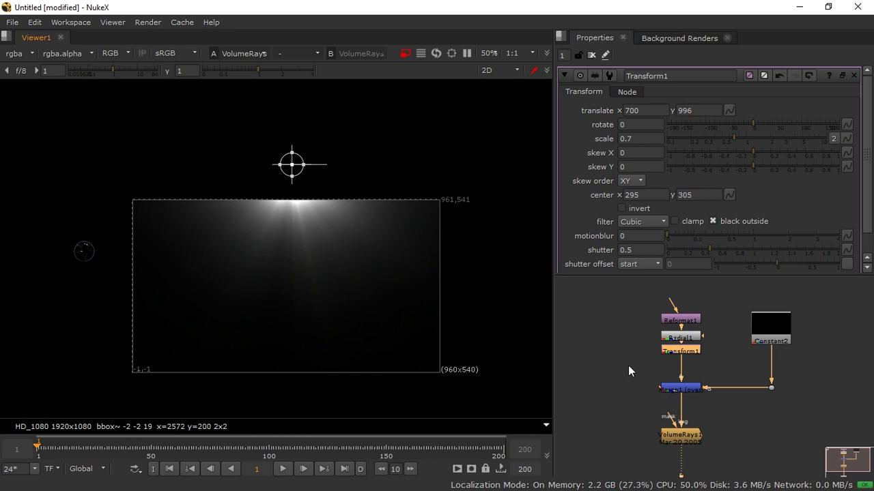
{"action": "scroll", "coordinate": [301, 302], "scroll_direction": "up", "scroll_amount": 2}
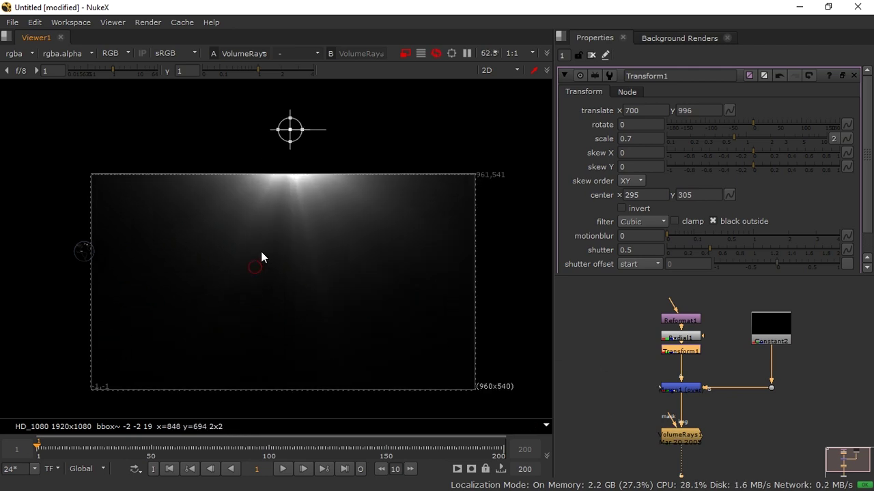
{"action": "middle_click_drag", "start_coordinate": [640, 441], "coordinate": [639, 363]}
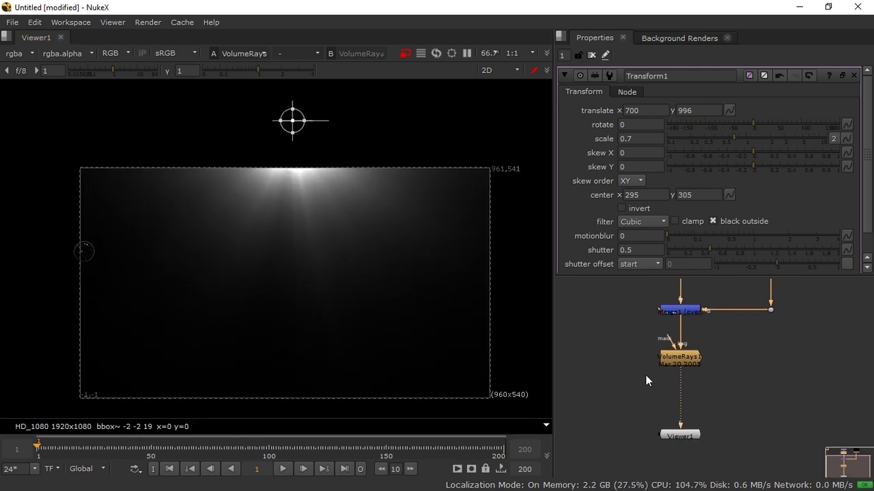
{"action": "double_click", "coordinate": [685, 364]}
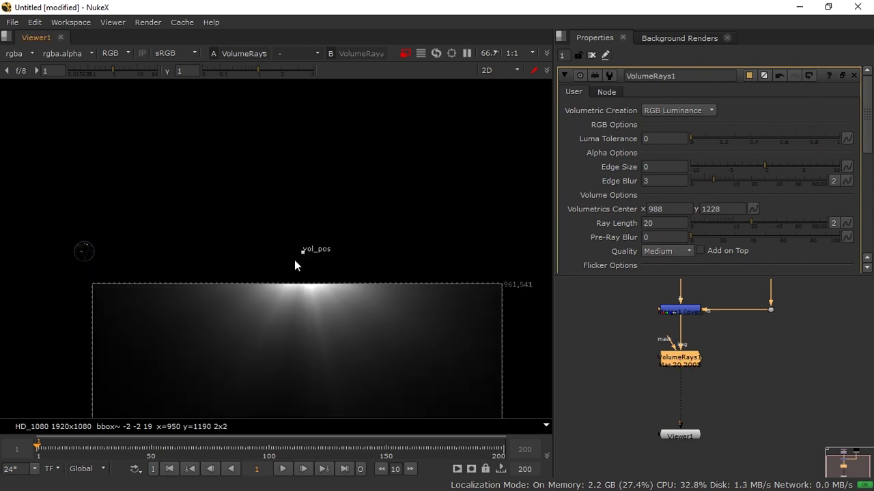
{"action": "left_click_drag", "start_coordinate": [305, 223], "coordinate": [304, 206]}
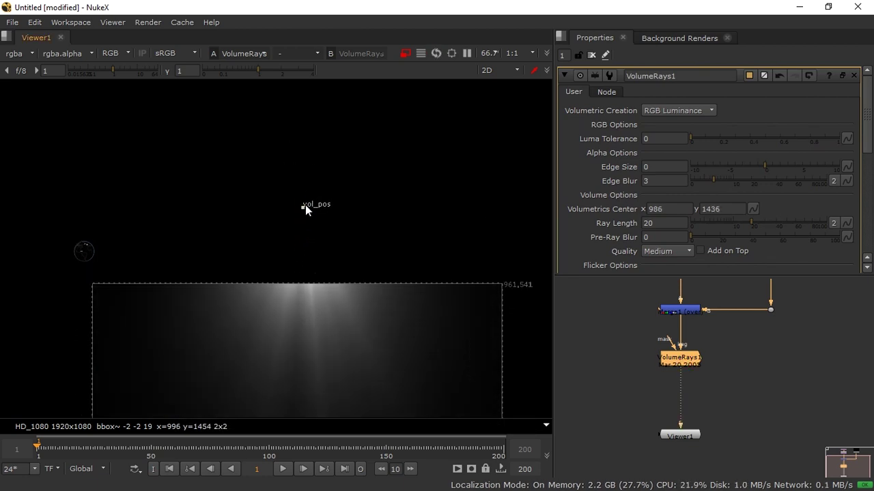
{"action": "left_click_drag", "start_coordinate": [309, 205], "coordinate": [311, 216]}
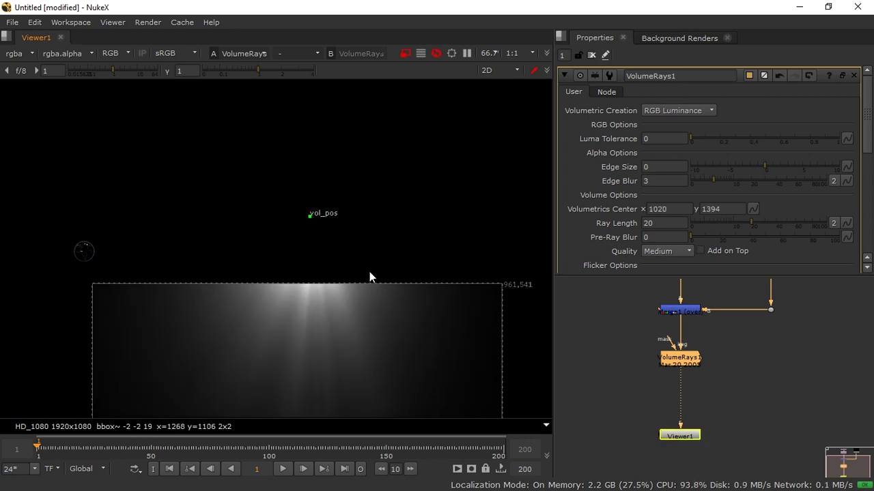
{"action": "middle_click_drag", "start_coordinate": [366, 300], "coordinate": [371, 212]}
{"action": "scroll", "coordinate": [371, 215], "scroll_direction": "down", "scroll_amount": 4}
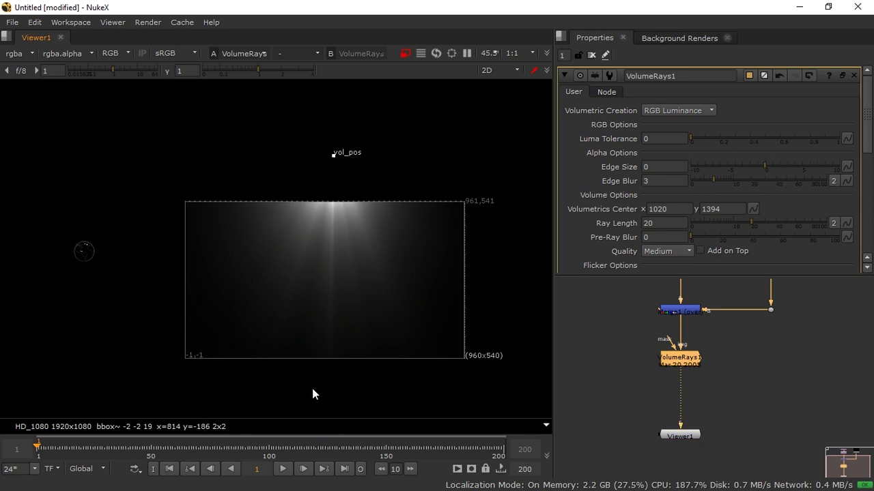
{"action": "middle_click_drag", "start_coordinate": [368, 318], "coordinate": [373, 322]}
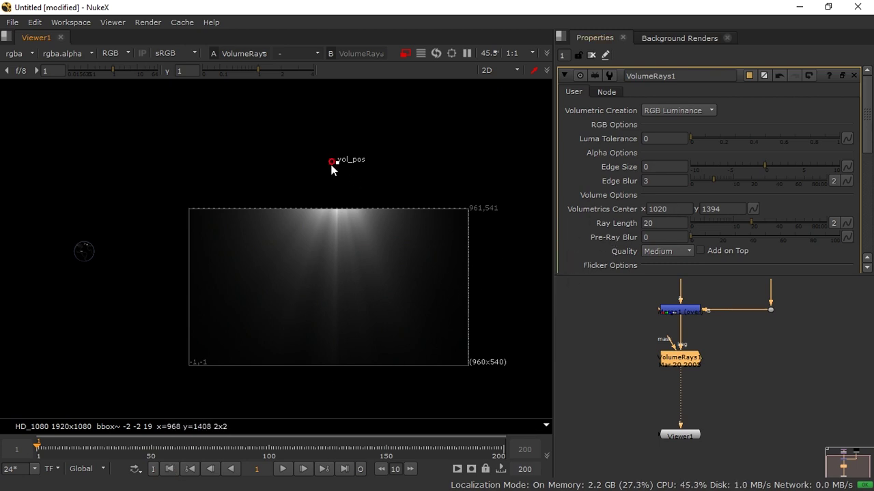
Move the volumetrics centre to x 1068, y 1402 and set a keyframe for it at frame 1
{"action": "mouse_move", "coordinate": [338, 162]}
{"action": "left_mouse_down"}
{"action": "mouse_move", "coordinate": [317, 163]}
{"action": "mouse_move", "coordinate": [346, 162]}
{"action": "left_mouse_up"}
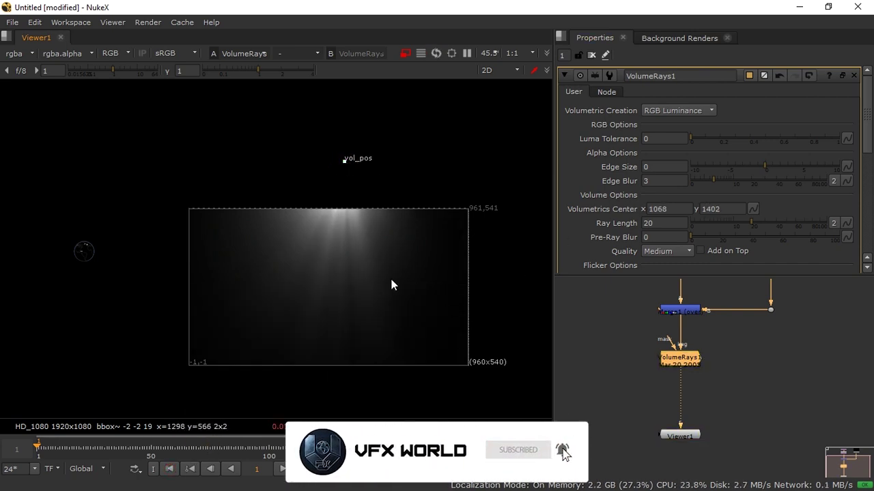
{"action": "left_click", "coordinate": [753, 209]}
{"action": "left_click", "coordinate": [785, 217]}
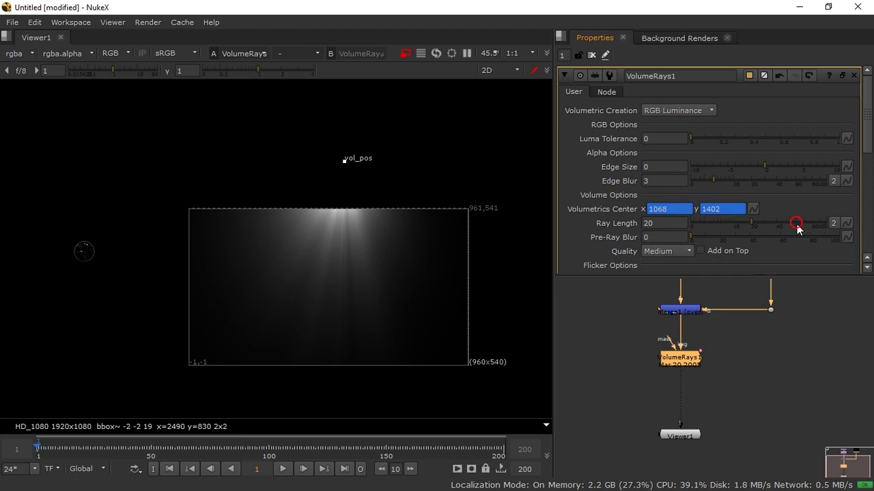
Keyframe the volumetrics centre at frame 200, farther along and higher above the frame, at x 1336, y 1472
{"action": "left_click", "coordinate": [343, 469]}
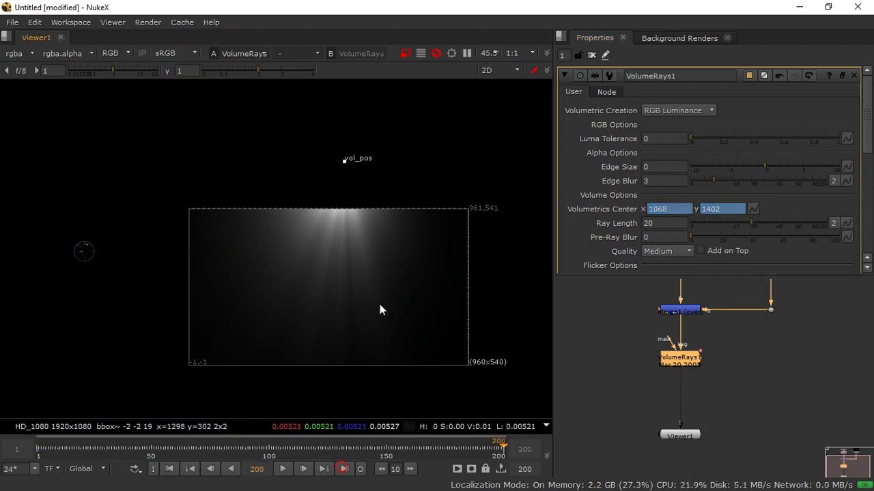
{"action": "left_click_drag", "start_coordinate": [346, 160], "coordinate": [392, 161]}
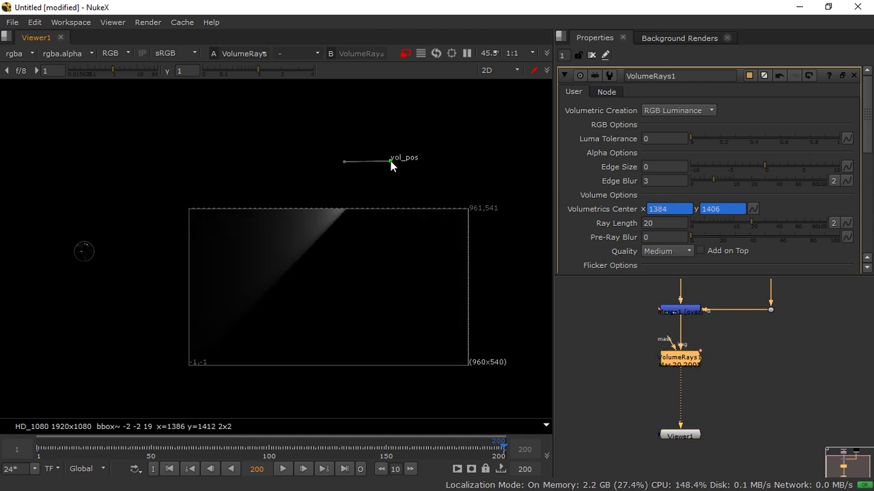
{"action": "left_click_drag", "start_coordinate": [385, 156], "coordinate": [387, 151]}
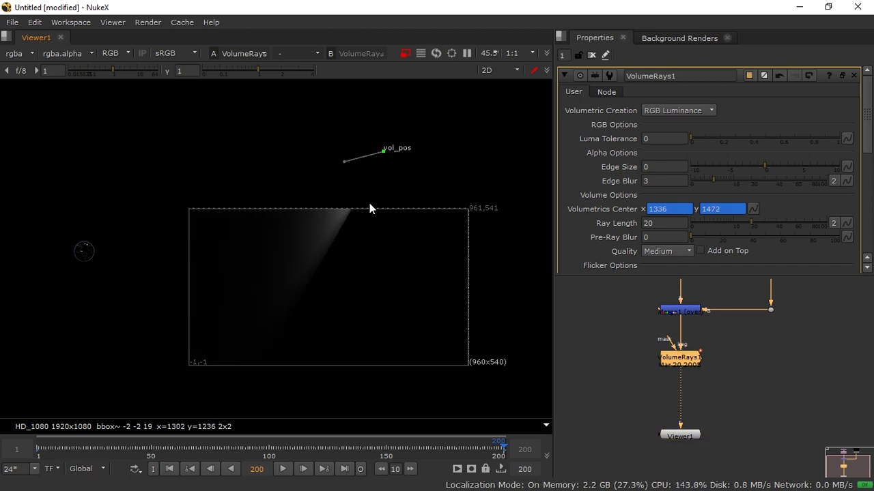
Shift the volumetrics centre's frame 1 keyframe to x 910, y 1380 and check the ray motion at several frames
{"action": "left_click", "coordinate": [168, 469]}
{"action": "left_click_drag", "start_coordinate": [345, 159], "coordinate": [327, 163]}
{"action": "left_click", "coordinate": [135, 448]}
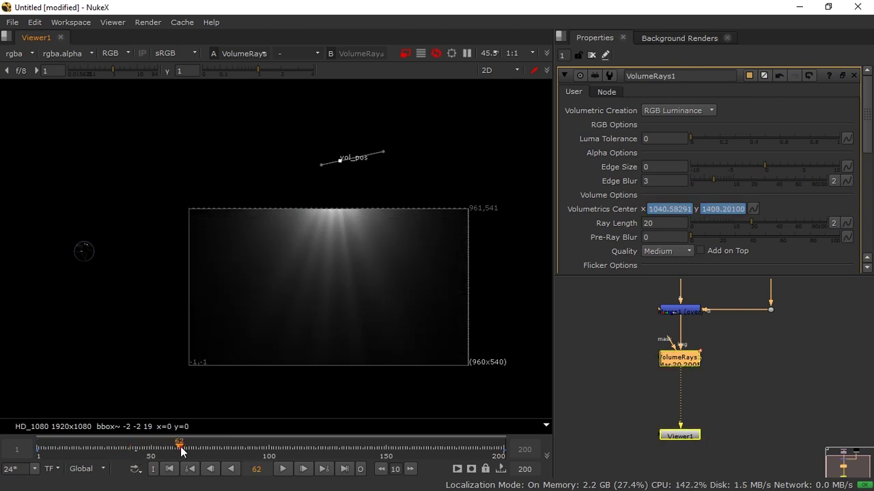
{"action": "left_click", "coordinate": [208, 447]}
{"action": "left_click", "coordinate": [248, 448]}
{"action": "left_click", "coordinate": [305, 448]}
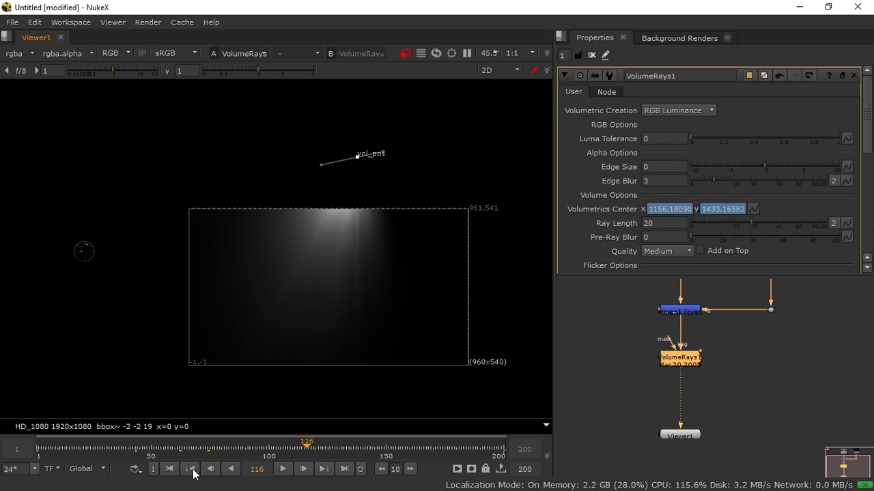
{"action": "left_click", "coordinate": [171, 470]}
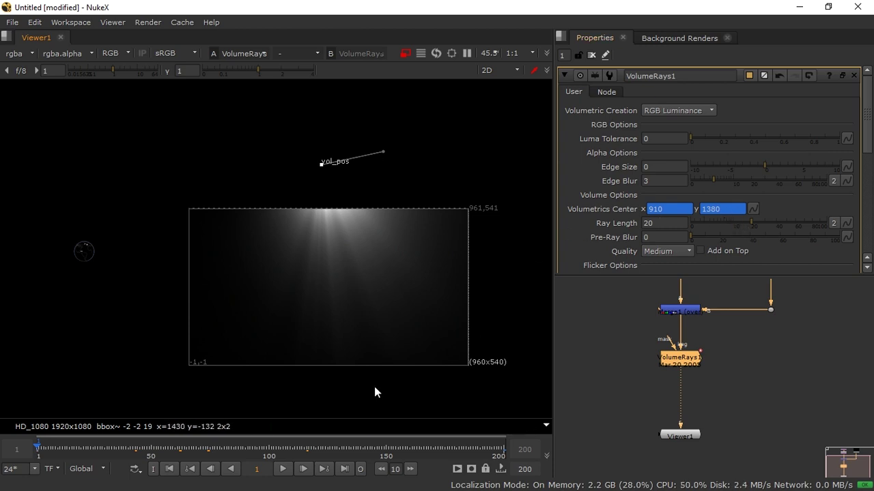
Set the Ray Length to 27, and try a Pre-Ray Blur of 59 before resetting it to 0
{"action": "left_click_drag", "start_coordinate": [740, 220], "coordinate": [733, 222]}
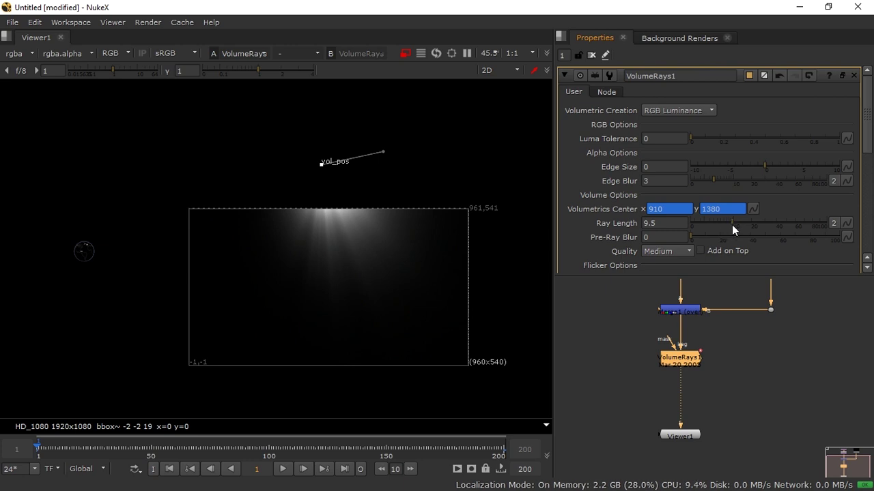
{"action": "left_click_drag", "start_coordinate": [734, 223], "coordinate": [762, 220]}
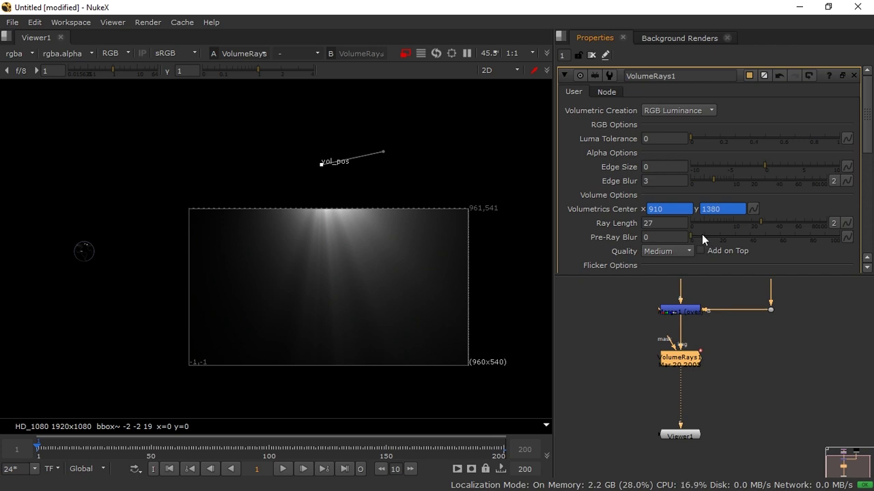
{"action": "left_click", "coordinate": [776, 233]}
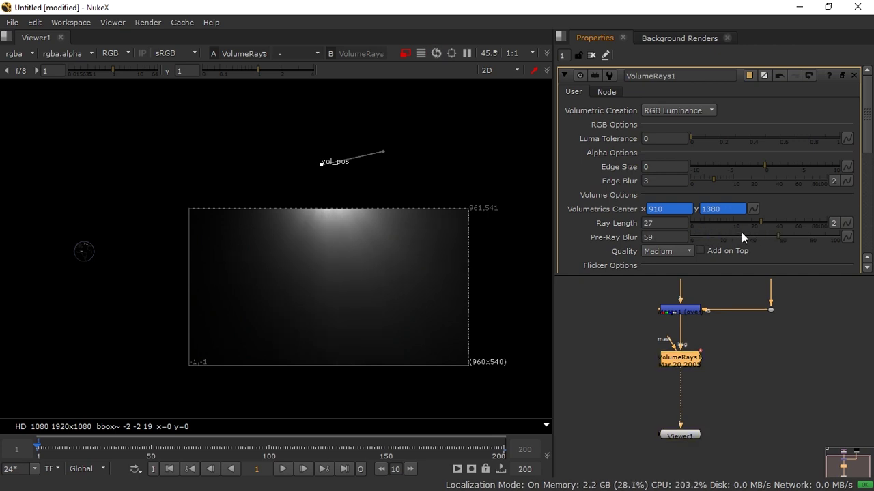
{"action": "left_click_drag", "start_coordinate": [757, 235], "coordinate": [563, 263]}
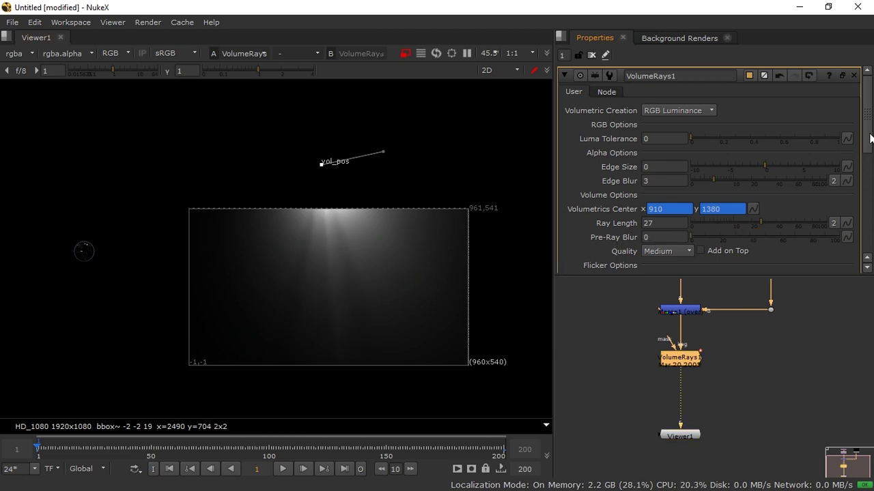
Set the Edge Blur of the VolumeRays node to 0
{"action": "left_click_drag", "start_coordinate": [868, 139], "coordinate": [868, 143]}
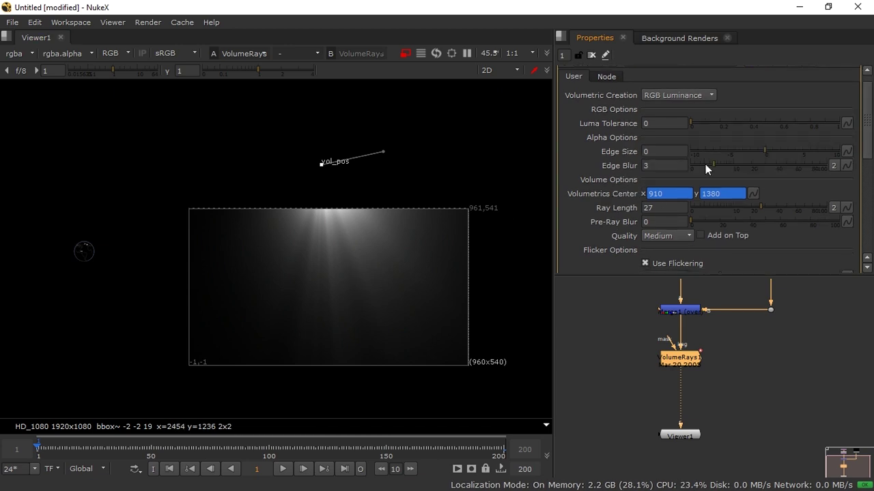
{"action": "middle_click_drag", "start_coordinate": [333, 238], "coordinate": [329, 239]}
{"action": "scroll", "coordinate": [330, 239], "scroll_direction": "up", "scroll_amount": 1}
{"action": "middle_click_drag", "start_coordinate": [403, 251], "coordinate": [356, 260]}
{"action": "middle_click_drag", "start_coordinate": [306, 276], "coordinate": [333, 242]}
{"action": "scroll", "coordinate": [334, 244], "scroll_direction": "up", "scroll_amount": 1}
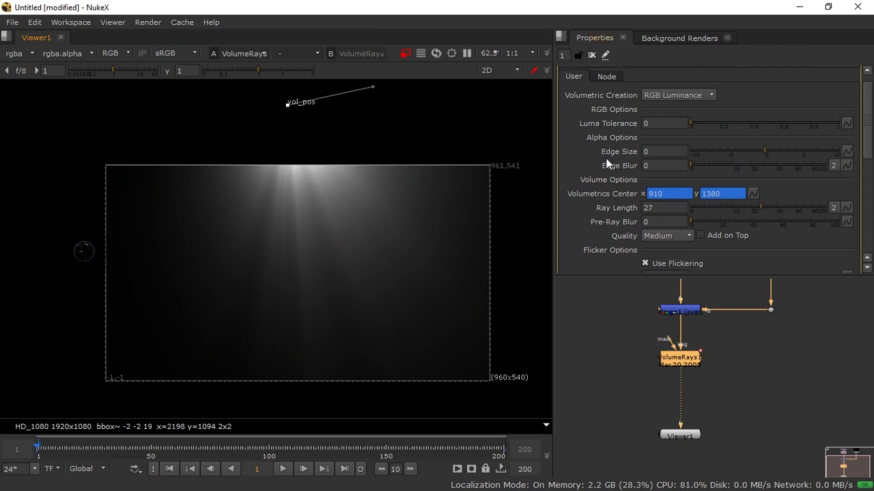
Play the first frames to examine how the rays move with the current flicker settings
{"action": "left_click_drag", "start_coordinate": [864, 140], "coordinate": [862, 158]}
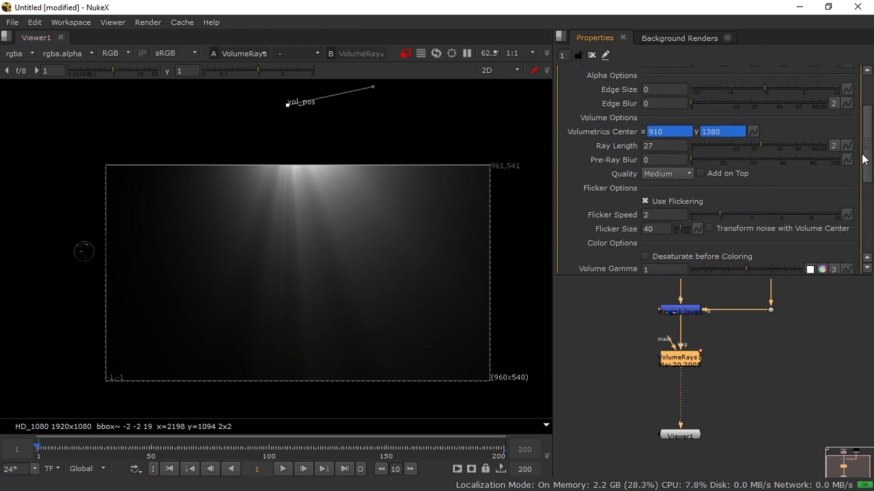
{"action": "double_click", "coordinate": [666, 216]}
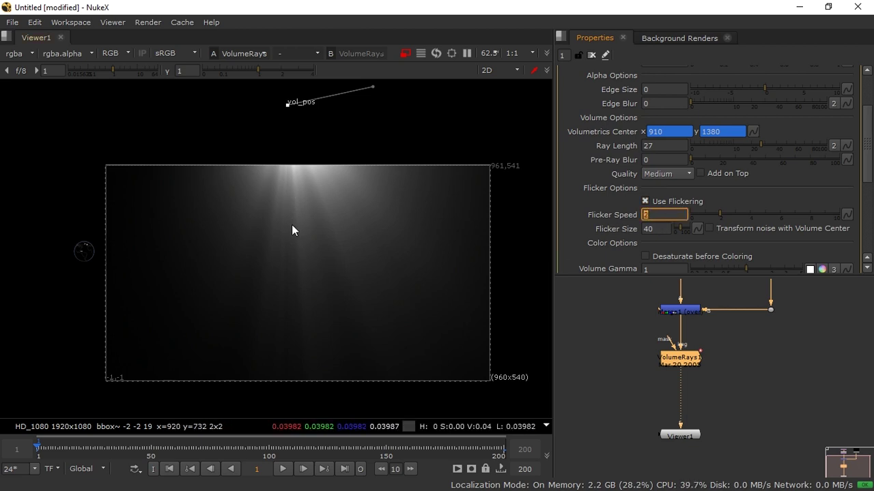
{"action": "left_click", "coordinate": [289, 469]}
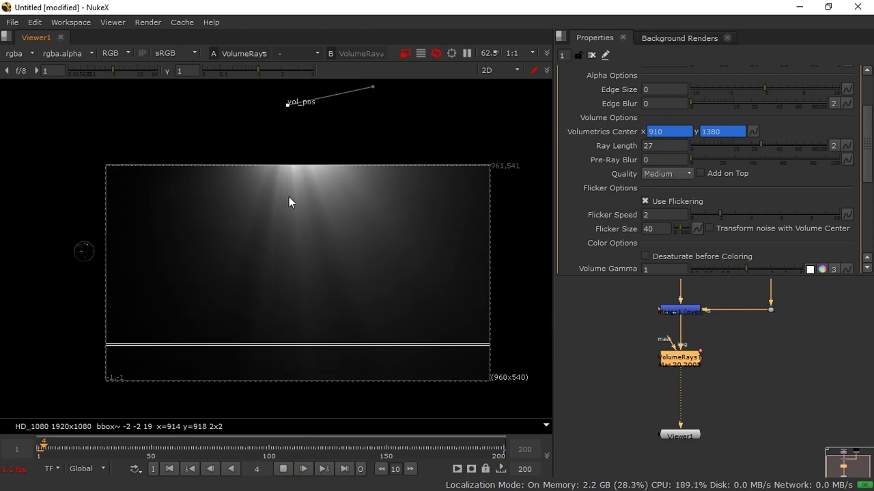
{"action": "left_click", "coordinate": [283, 469]}
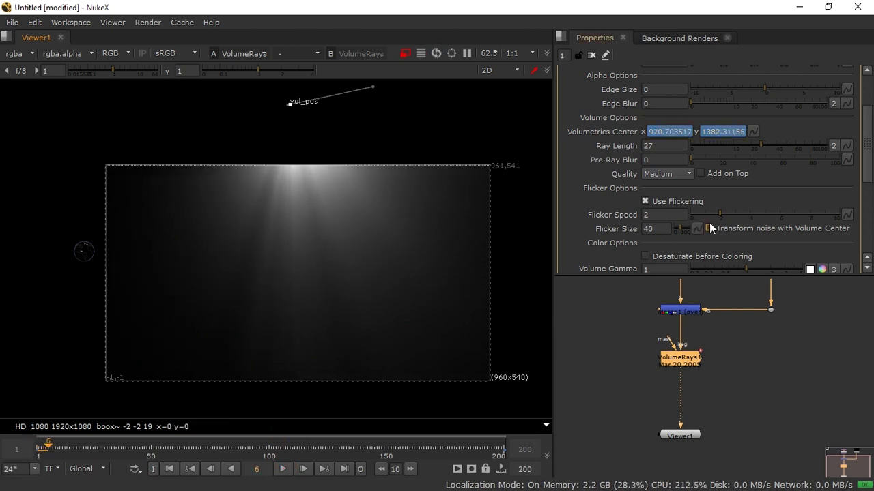
Set the Flicker Speed to 5.25 and the Flicker Size to 10, and play a few frames to check the rays
{"action": "left_click_drag", "start_coordinate": [721, 214], "coordinate": [768, 214]}
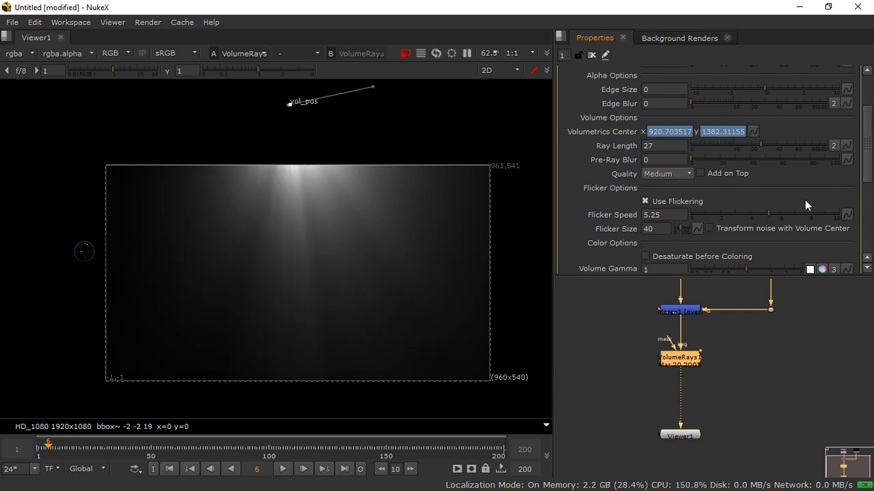
{"action": "left_click", "coordinate": [676, 228]}
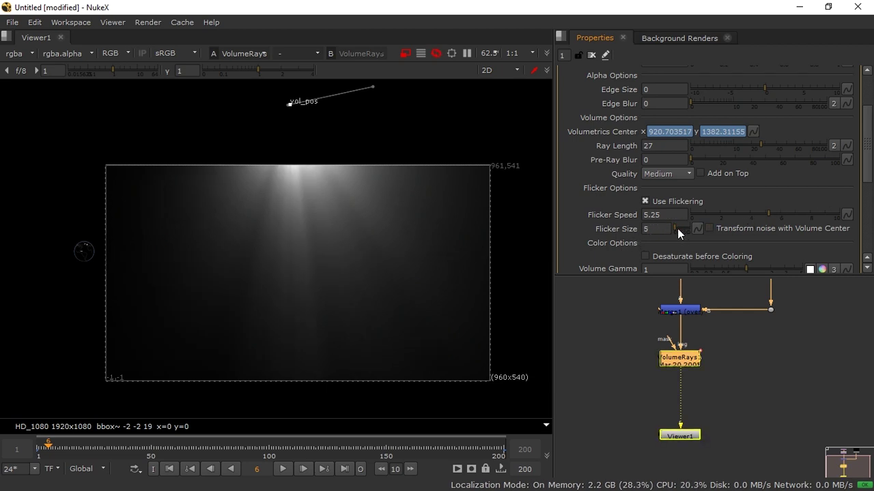
{"action": "double_click", "coordinate": [655, 228]}
{"action": "type", "text": "10"}
{"action": "key", "text": "Return"}
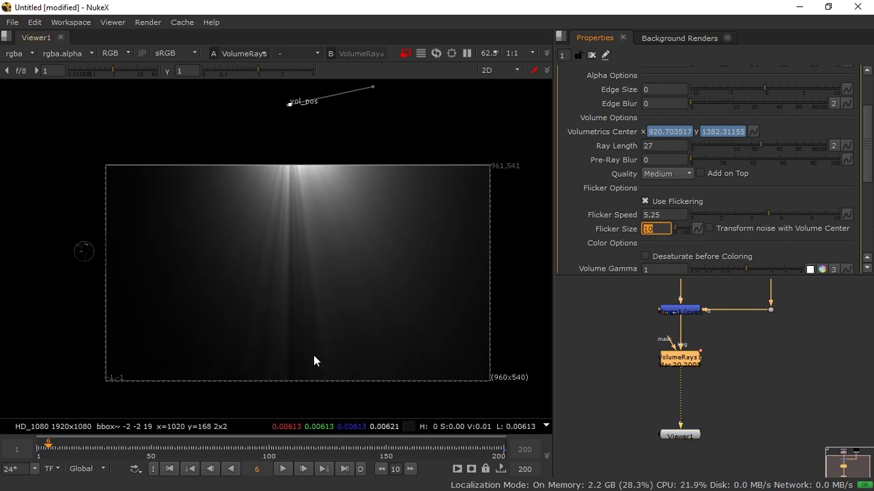
{"action": "left_click", "coordinate": [283, 469]}
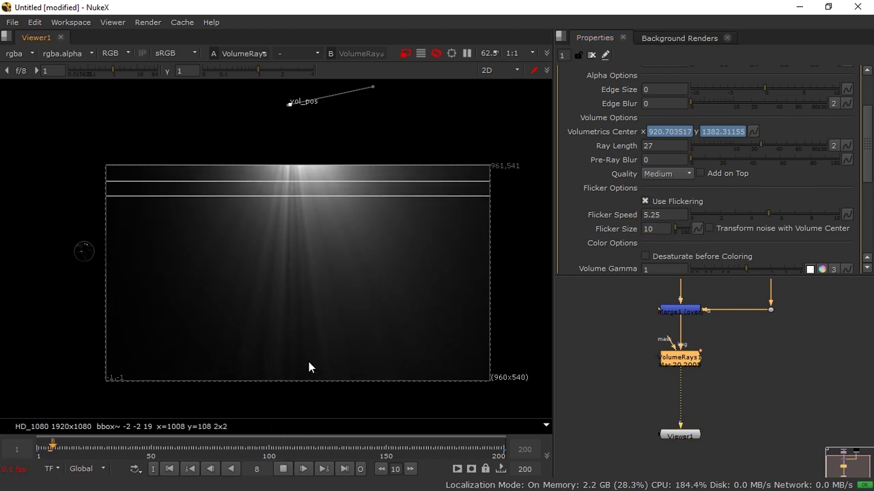
{"action": "left_click", "coordinate": [283, 469]}
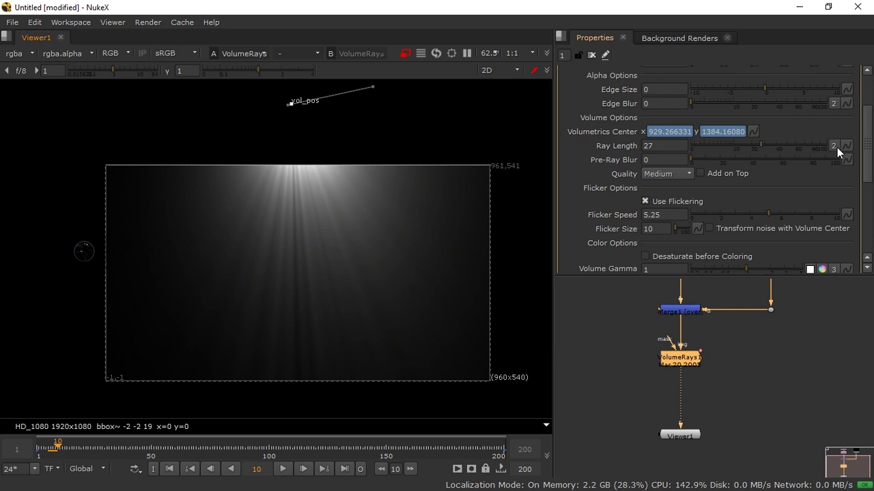
{"action": "left_click_drag", "start_coordinate": [866, 157], "coordinate": [868, 201]}
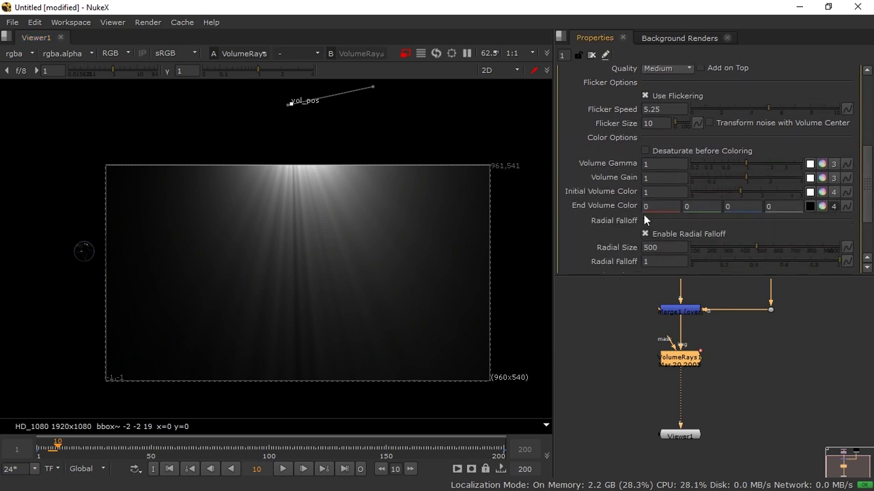
View the Read1 smoke footage in the Viewer, play it through and scrub to frame 60
{"action": "key", "text": "f"}
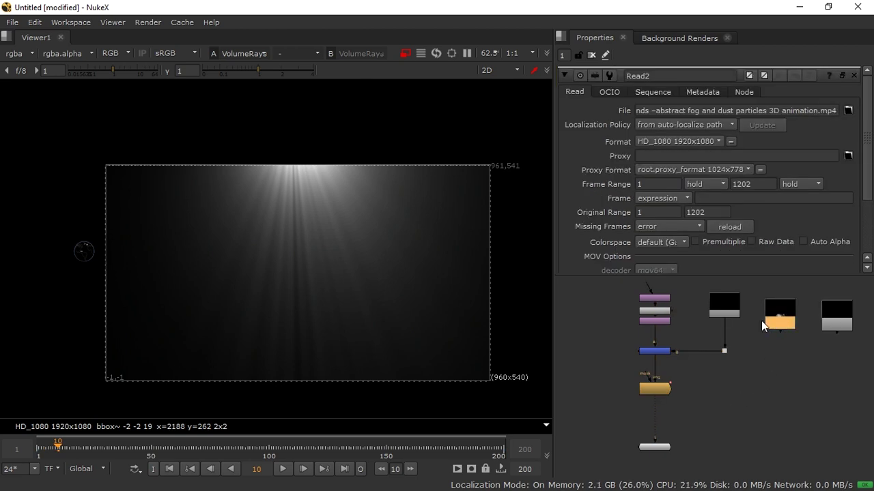
{"action": "left_click", "coordinate": [836, 318]}
{"action": "left_click", "coordinate": [782, 320]}
{"action": "key", "text": "1"}
{"action": "left_click", "coordinate": [290, 468]}
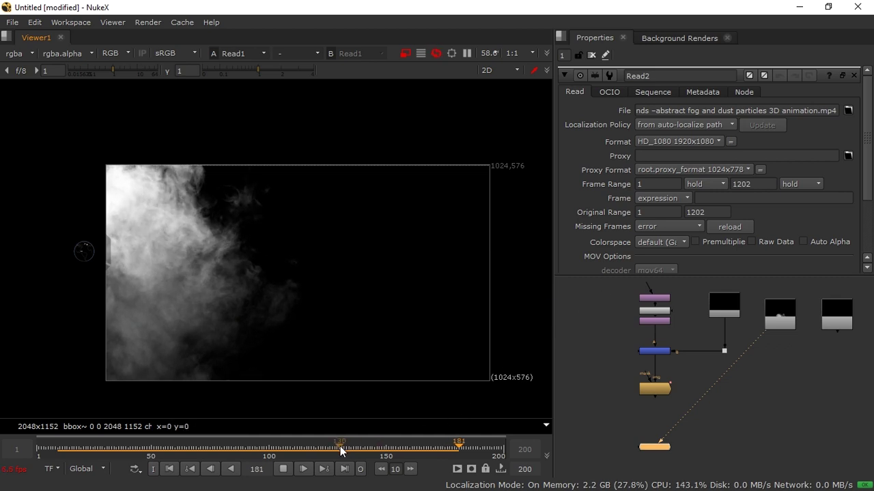
{"action": "left_click_drag", "start_coordinate": [323, 449], "coordinate": [267, 449]}
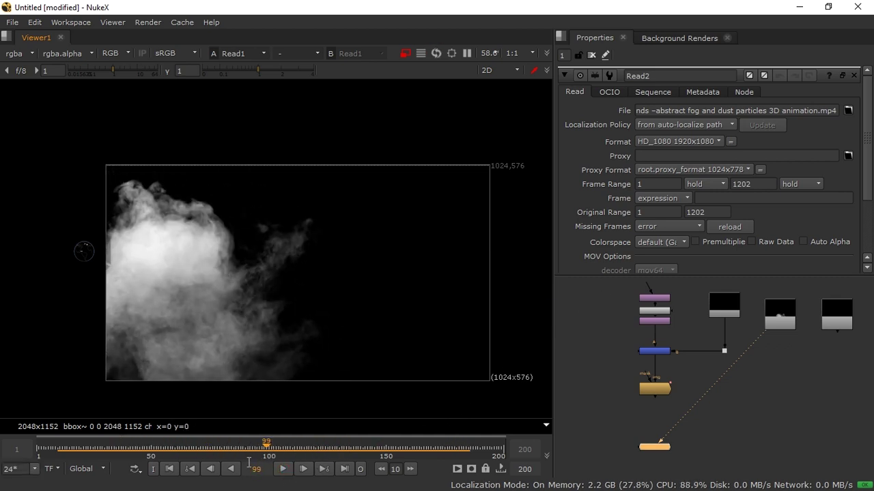
{"action": "left_click", "coordinate": [170, 468]}
{"action": "left_click_drag", "start_coordinate": [119, 449], "coordinate": [175, 448]}
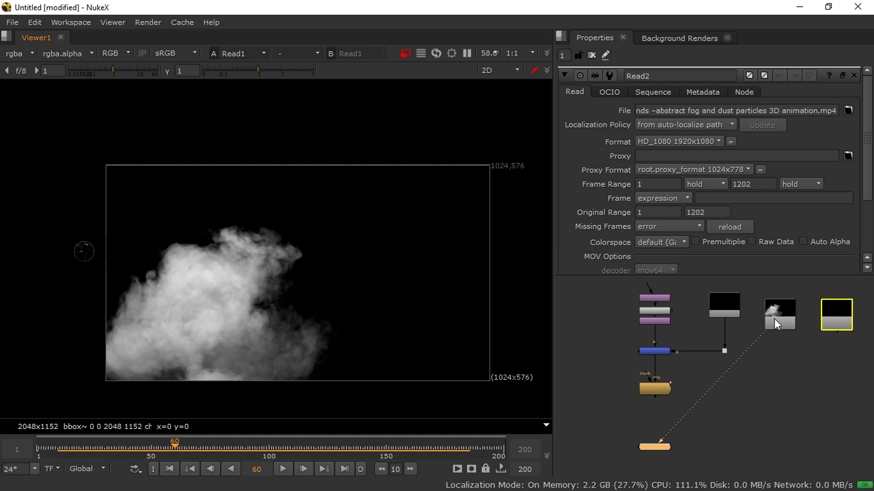
Add a Reformat node beneath the Read1 smoke footage, with the root format 1920x1080 as output
{"action": "key", "text": "Tab"}
{"action": "type", "text": "ref"}
{"action": "left_click", "coordinate": [697, 329]}
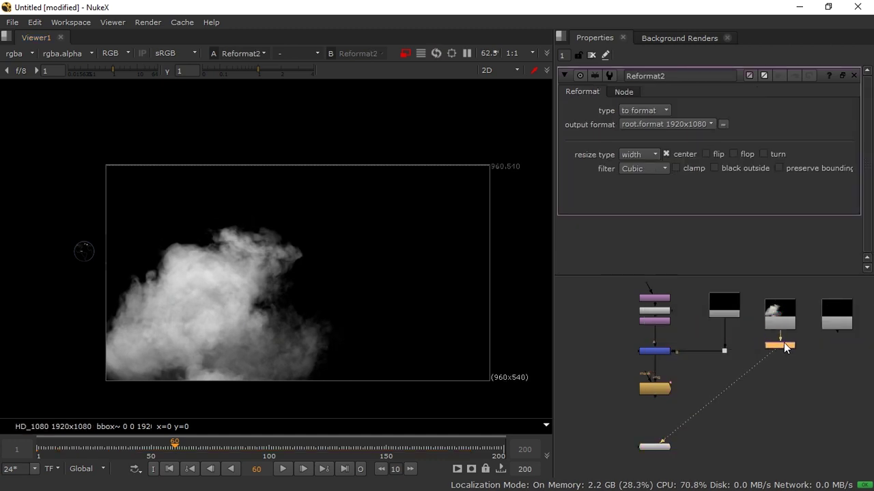
Add a Transform after the smoke's Reformat, flip it vertically with scale height -1, and check it at frame 34
{"action": "key", "text": "t"}
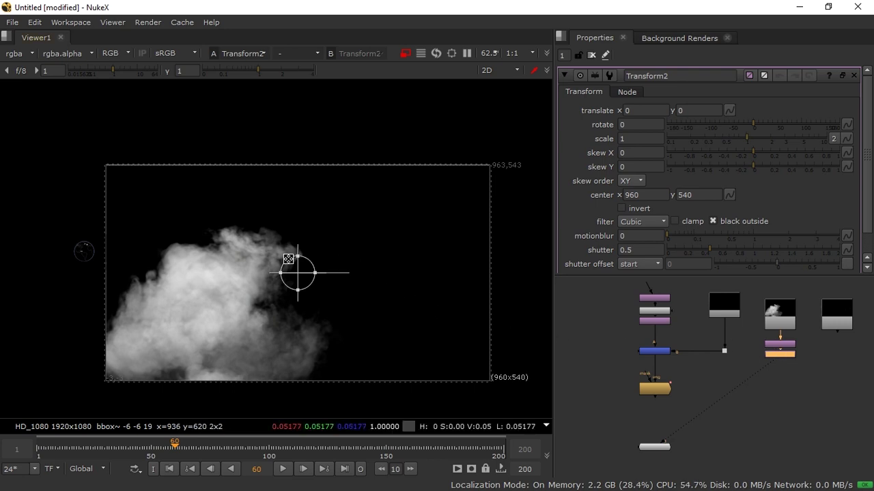
{"action": "left_click_drag", "start_coordinate": [297, 255], "coordinate": [302, 289]}
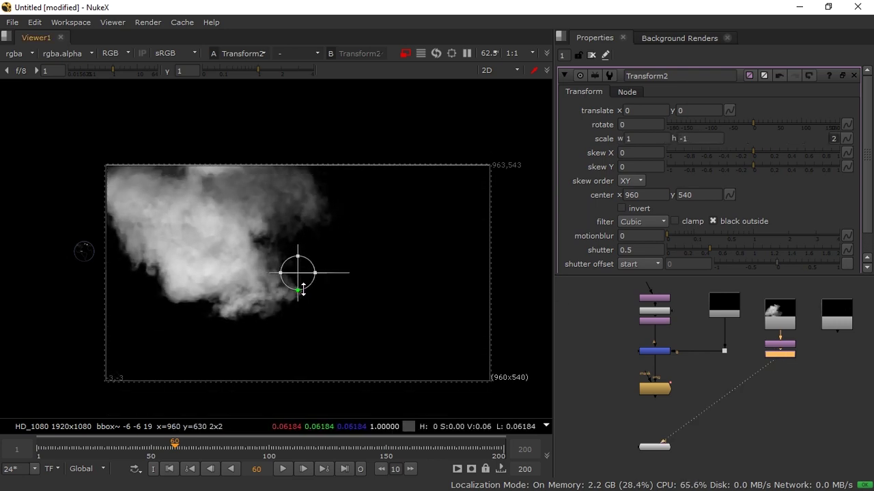
{"action": "left_click", "coordinate": [172, 447]}
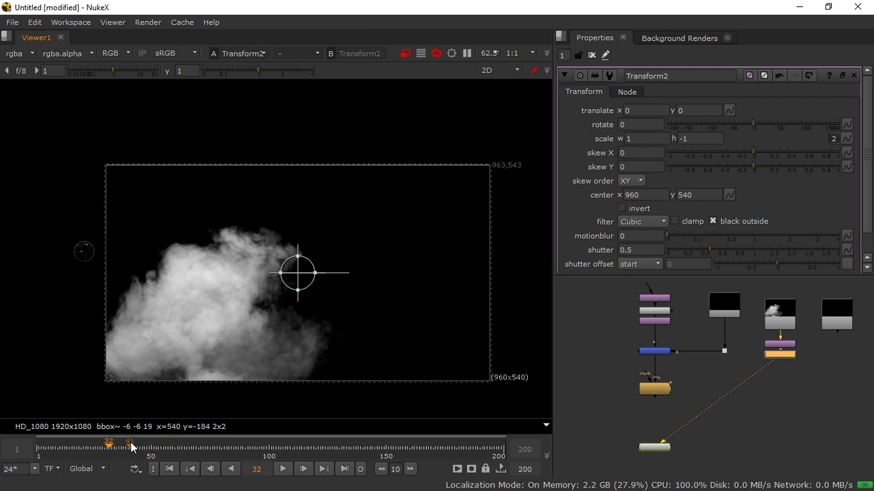
{"action": "left_click", "coordinate": [171, 468]}
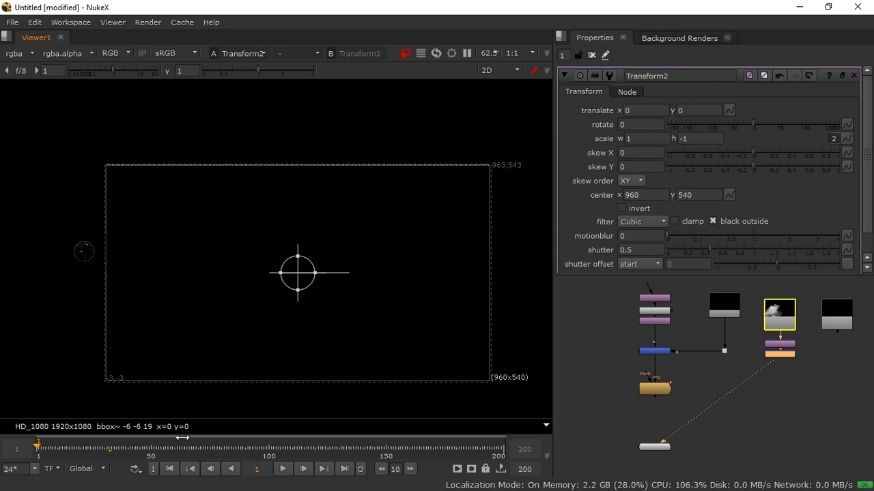
{"action": "left_click", "coordinate": [115, 447]}
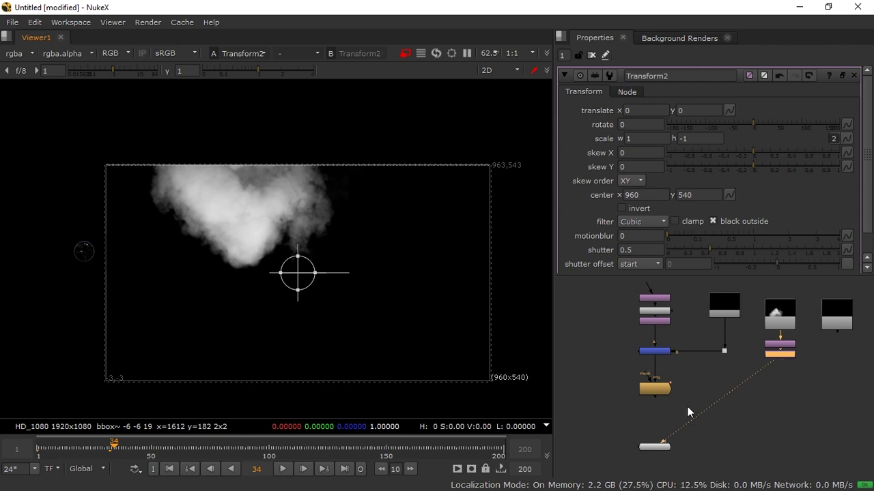
Add a Merge with the flipped smoke's Transform2 as A and VolumeRays1 as B, and view its output
{"action": "left_click", "coordinate": [744, 409]}
{"action": "key", "text": "m"}
{"action": "left_click_drag", "start_coordinate": [748, 412], "coordinate": [737, 415]}
{"action": "left_click_drag", "start_coordinate": [780, 358], "coordinate": [778, 361]}
{"action": "left_click_drag", "start_coordinate": [740, 418], "coordinate": [720, 432]}
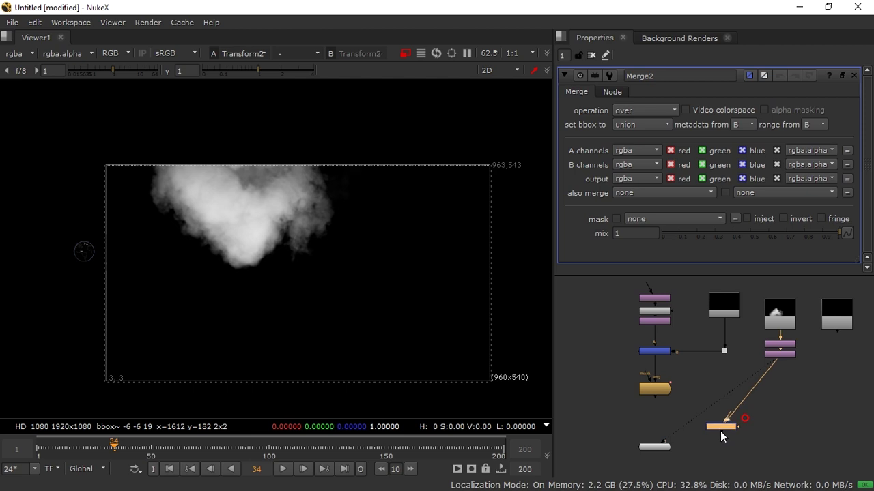
{"action": "left_click_drag", "start_coordinate": [657, 390], "coordinate": [657, 390]}
{"action": "left_click_drag", "start_coordinate": [693, 442], "coordinate": [658, 417]}
{"action": "key", "text": "1"}
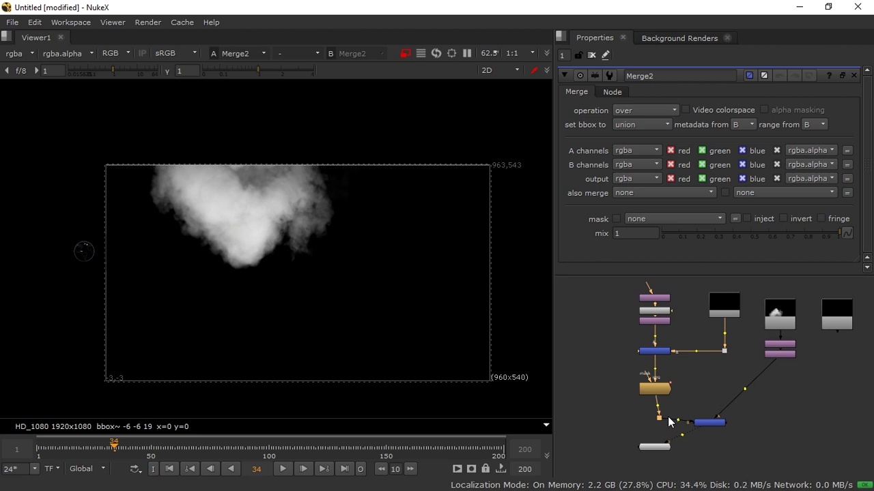
Route the Merge2 connections at right angles through dots and place the Viewer node beneath Merge2
{"action": "left_click_drag", "start_coordinate": [736, 396], "coordinate": [780, 423], "text": "ctrl"}
{"action": "left_click_drag", "start_coordinate": [665, 450], "coordinate": [713, 470]}
{"action": "left_click", "coordinate": [713, 424]}
{"action": "type", "text": "q1"}
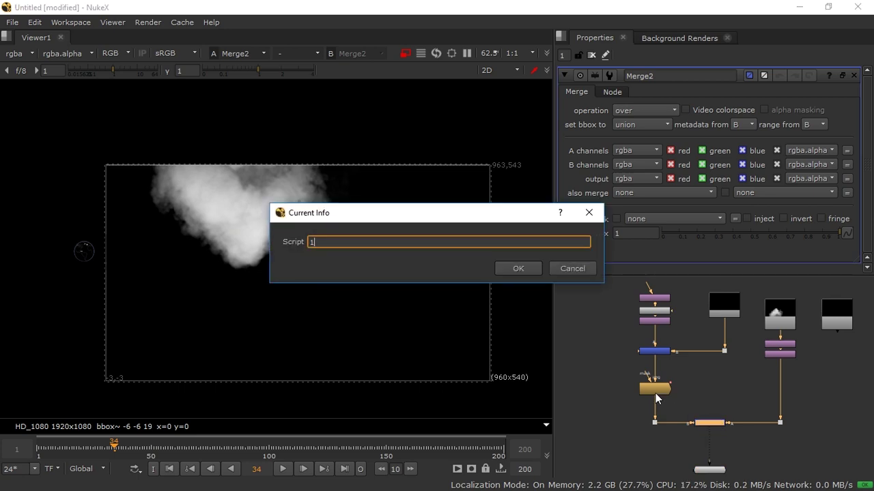
{"action": "left_click", "coordinate": [557, 269]}
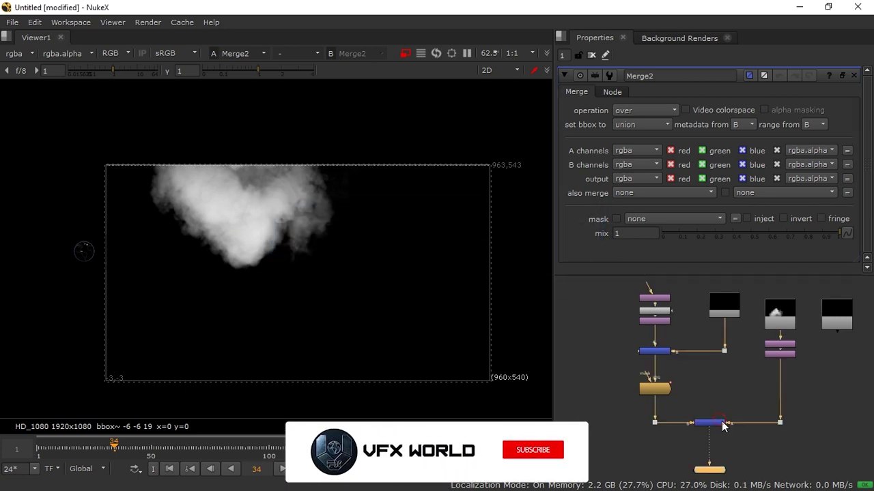
Scrub the merged smoke and rays along the timeline, ending at frame 29
{"action": "left_click", "coordinate": [160, 452]}
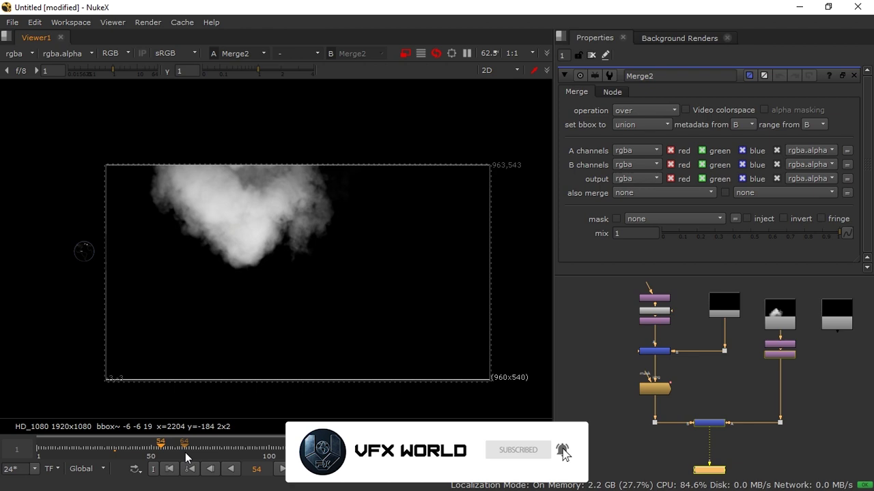
{"action": "left_click_drag", "start_coordinate": [182, 453], "coordinate": [72, 452]}
{"action": "left_click", "coordinate": [103, 447]}
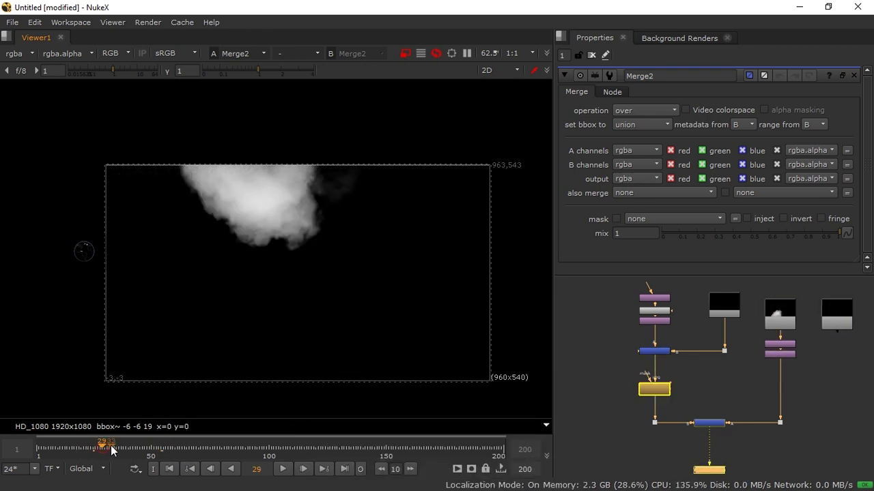
Set the Merge2 operation to multiply
{"action": "middle_click_drag", "start_coordinate": [694, 388], "coordinate": [709, 363]}
{"action": "scroll", "coordinate": [720, 394], "scroll_direction": "up", "scroll_amount": 2}
{"action": "left_click", "coordinate": [728, 396]}
{"action": "left_click", "coordinate": [654, 111]}
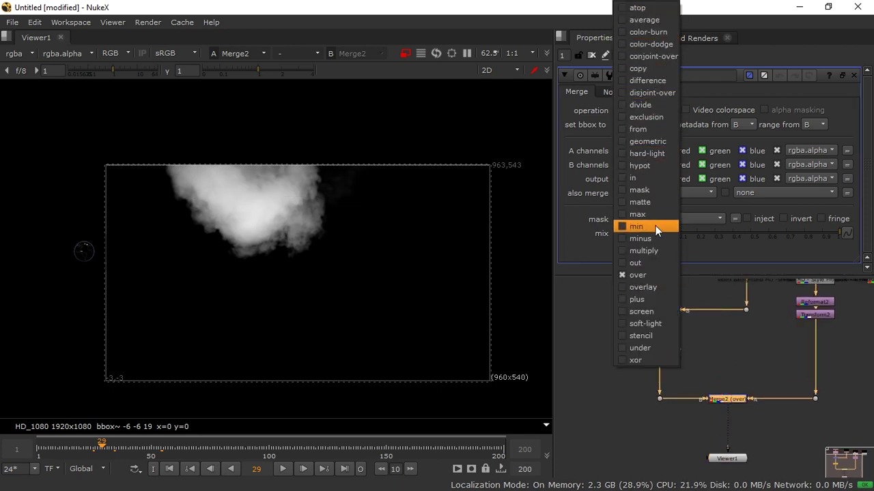
{"action": "left_click", "coordinate": [651, 252]}
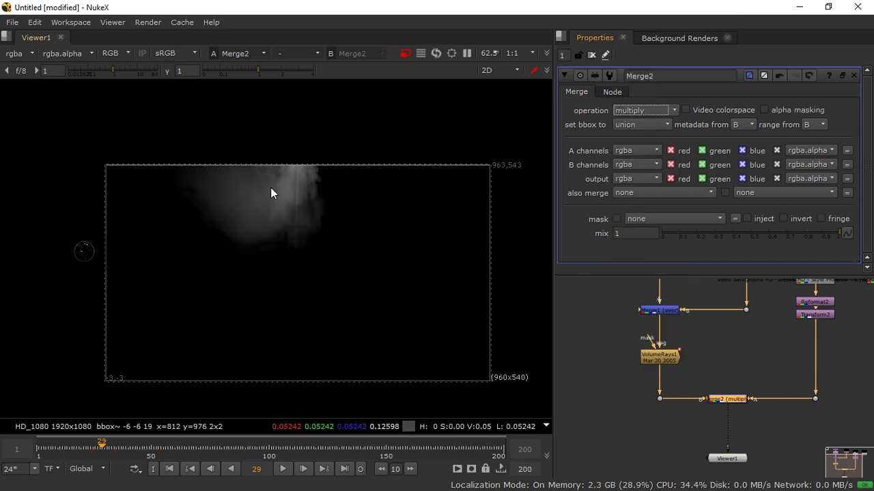
Inspect the multiplied smoke and rays up close and play from frame 29 to frame 37
{"action": "scroll", "coordinate": [280, 177], "scroll_direction": "up", "scroll_amount": 2}
{"action": "scroll", "coordinate": [283, 198], "scroll_direction": "down", "scroll_amount": 1}
{"action": "scroll", "coordinate": [283, 157], "scroll_direction": "up", "scroll_amount": 1}
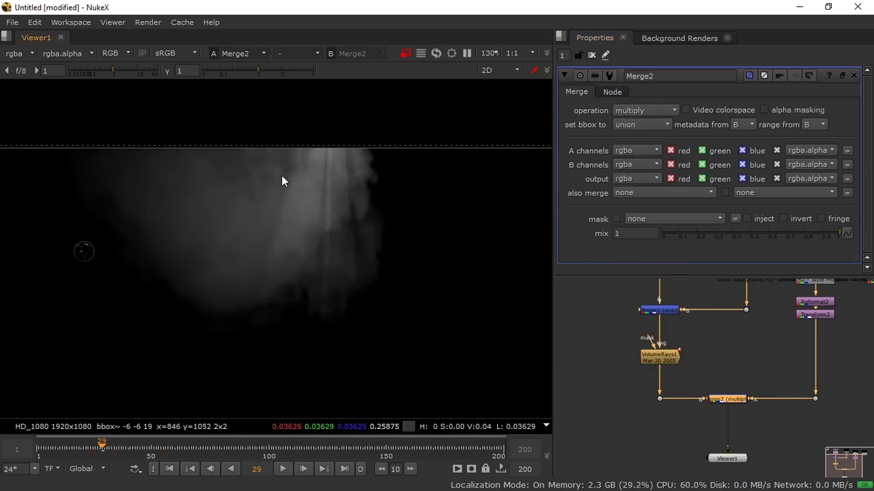
{"action": "scroll", "coordinate": [307, 205], "scroll_direction": "down", "scroll_amount": 2}
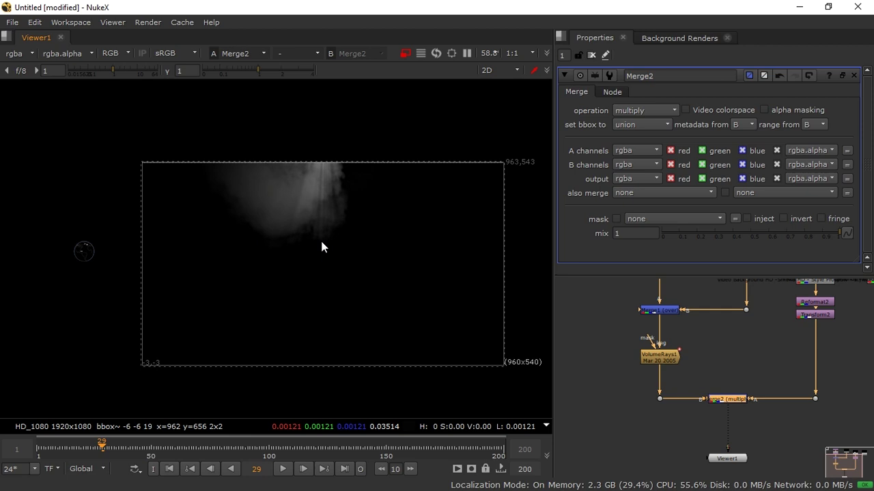
{"action": "left_click", "coordinate": [284, 471]}
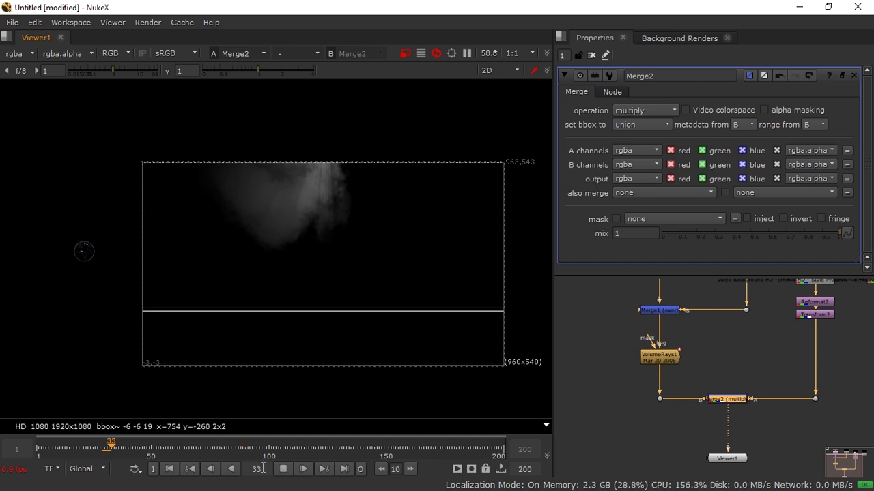
{"action": "scroll", "coordinate": [277, 205], "scroll_direction": "up", "scroll_amount": 2}
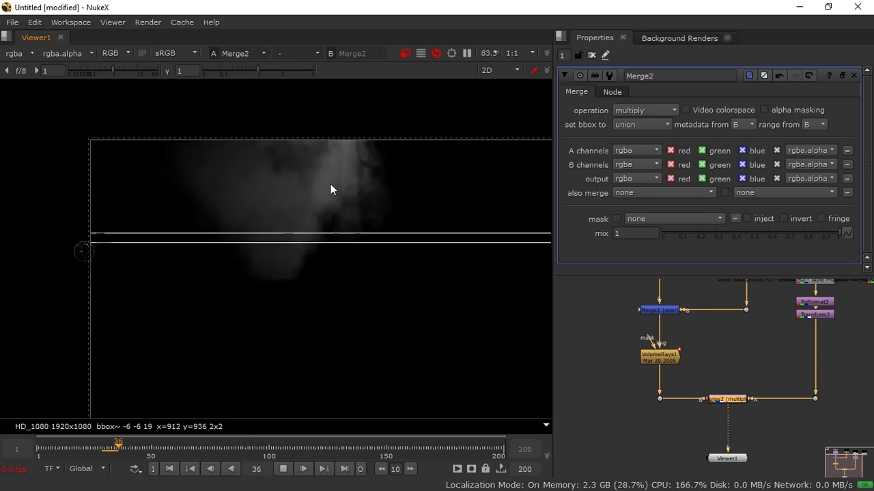
{"action": "left_click", "coordinate": [284, 469]}
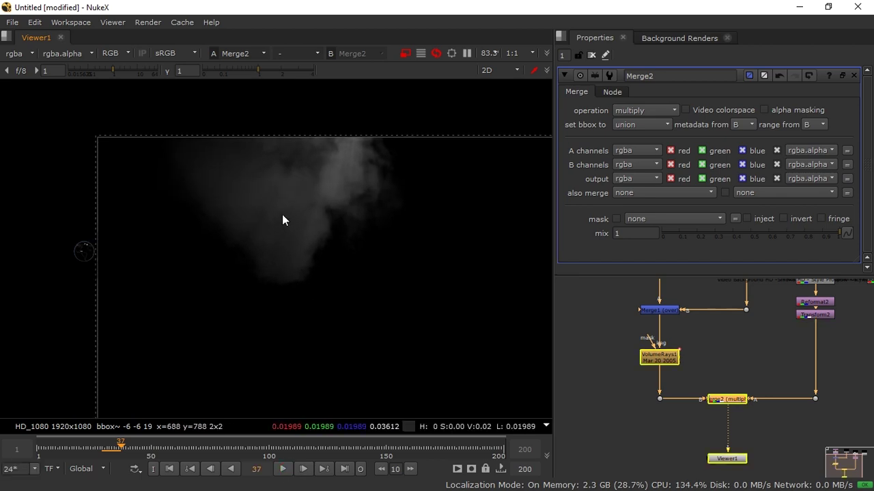
Add a Grade after VolumeRays1, try a gamma of 2.4 and undo it, and set the gain to 2.8
{"action": "middle_click_drag", "start_coordinate": [651, 343], "coordinate": [637, 369]}
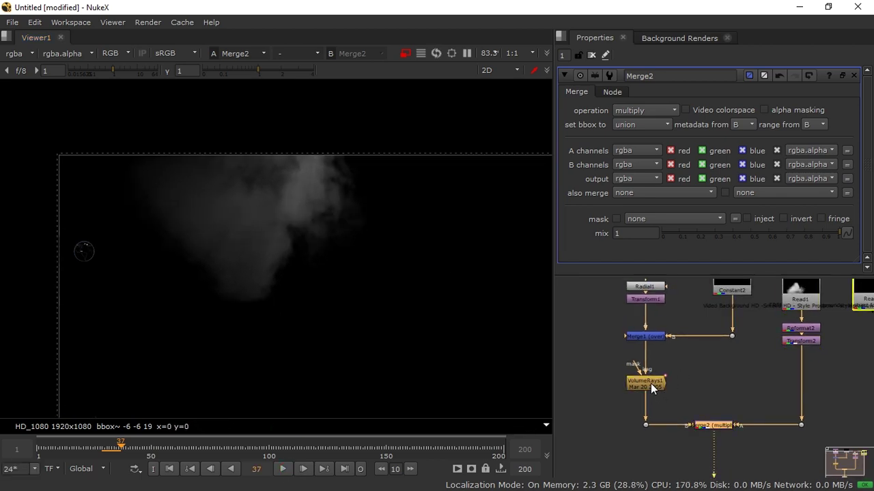
{"action": "left_click_drag", "start_coordinate": [654, 382], "coordinate": [657, 362]}
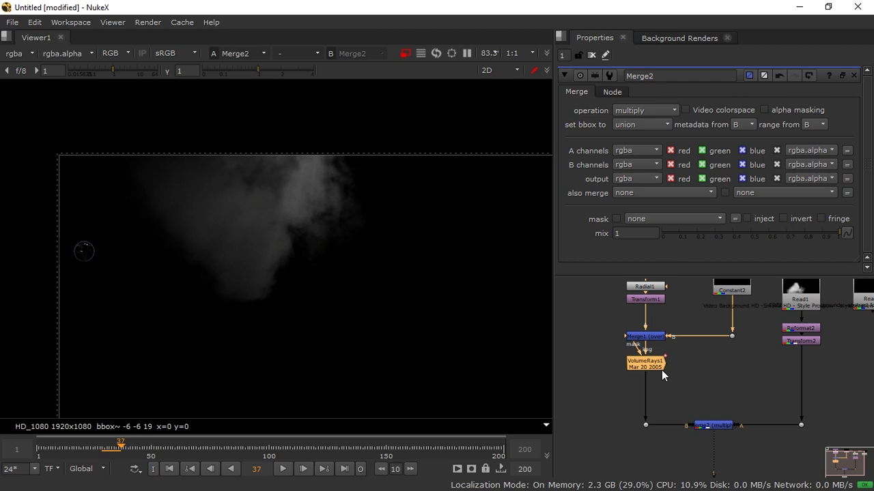
{"action": "key", "text": "g"}
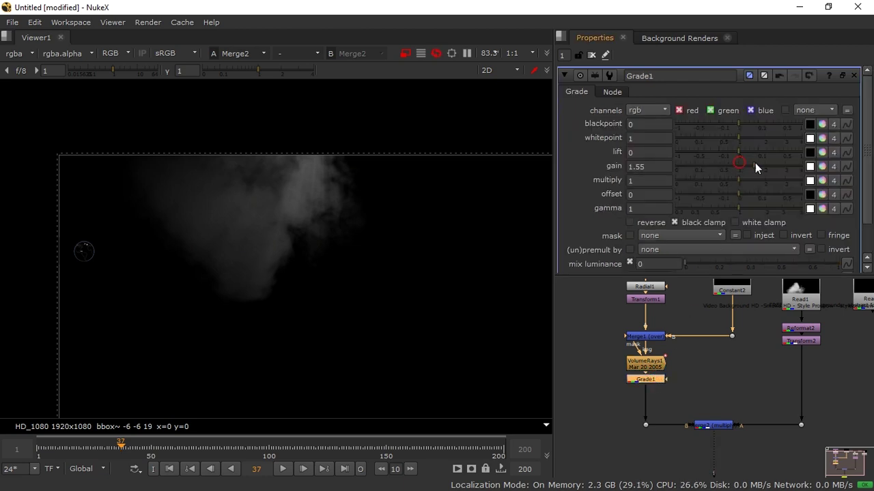
{"action": "left_click_drag", "start_coordinate": [751, 161], "coordinate": [755, 162]}
{"action": "left_click_drag", "start_coordinate": [732, 204], "coordinate": [739, 206]}
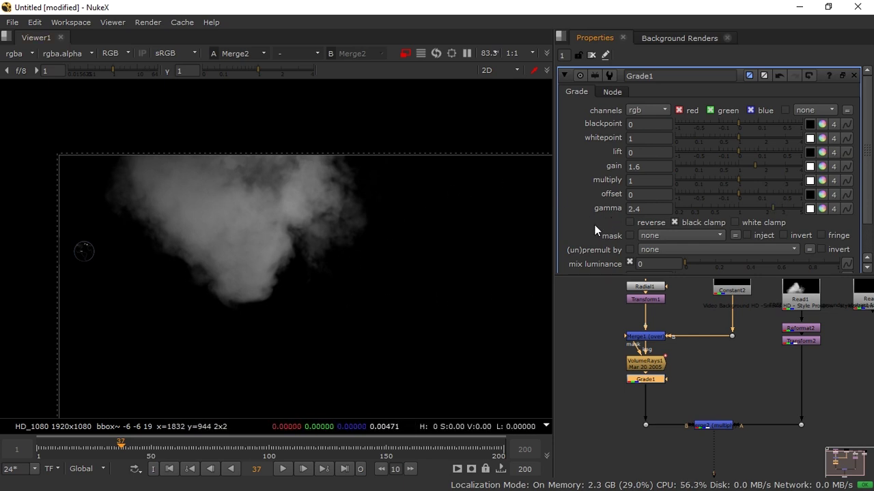
{"action": "key", "text": "ctrl+z"}
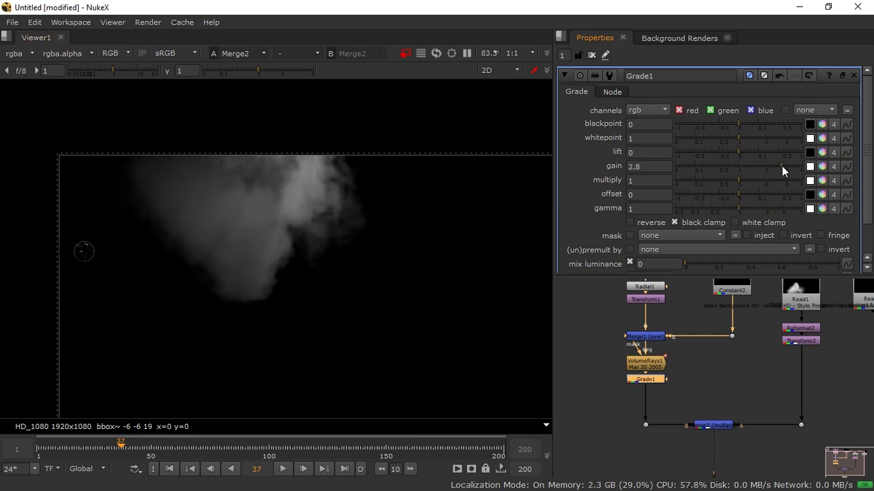
Copy the smoke's Reformat and Transform beneath the Read2 dust footage, and delete the pasted Transform
{"action": "mouse_move", "coordinate": [699, 342]}
{"action": "middle_mouse_down"}
{"action": "mouse_move", "coordinate": [665, 324]}
{"action": "mouse_move", "coordinate": [647, 332]}
{"action": "mouse_move", "coordinate": [699, 354]}
{"action": "middle_mouse_up"}
{"action": "left_click", "coordinate": [716, 366]}
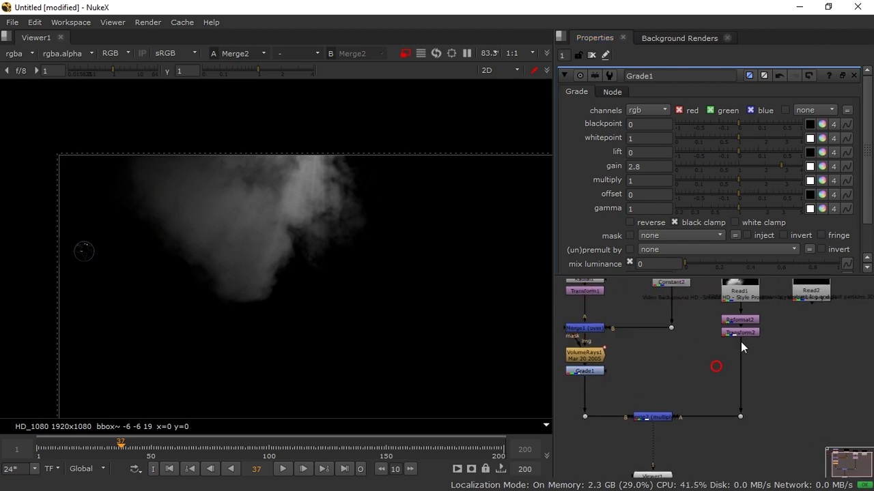
{"action": "middle_click_drag", "start_coordinate": [771, 330], "coordinate": [760, 350]}
{"action": "left_click_drag", "start_coordinate": [768, 330], "coordinate": [728, 365]}
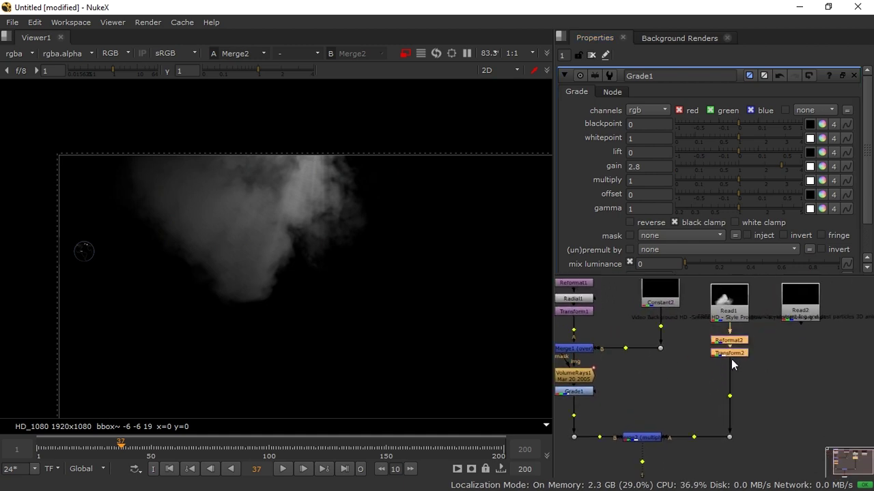
{"action": "key", "text": "ctrl+c"}
{"action": "left_click", "coordinate": [797, 342]}
{"action": "key", "text": "ctrl+v"}
{"action": "left_click_drag", "start_coordinate": [803, 347], "coordinate": [803, 338]}
{"action": "left_click", "coordinate": [807, 360]}
{"action": "key", "text": "Delete"}
View the reformatted dust footage, play it and scrub to frame 118
{"action": "key", "text": "1"}
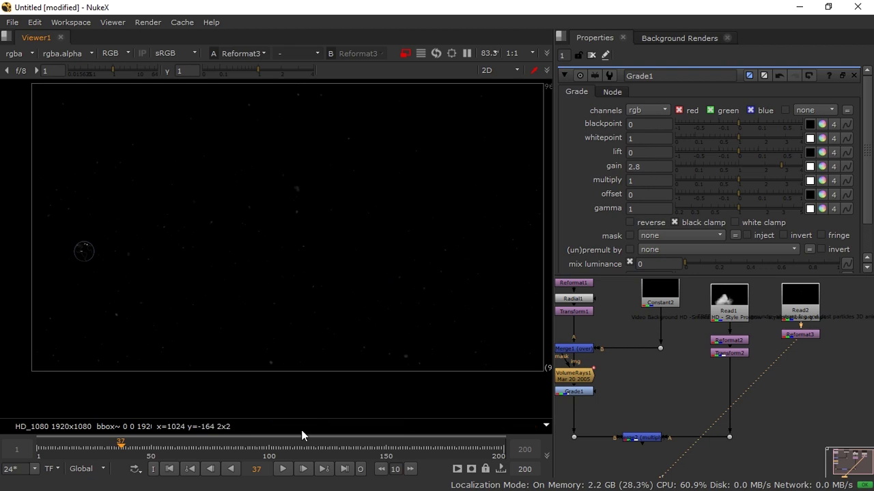
{"action": "left_click", "coordinate": [283, 469]}
{"action": "left_click_drag", "start_coordinate": [235, 448], "coordinate": [341, 451]}
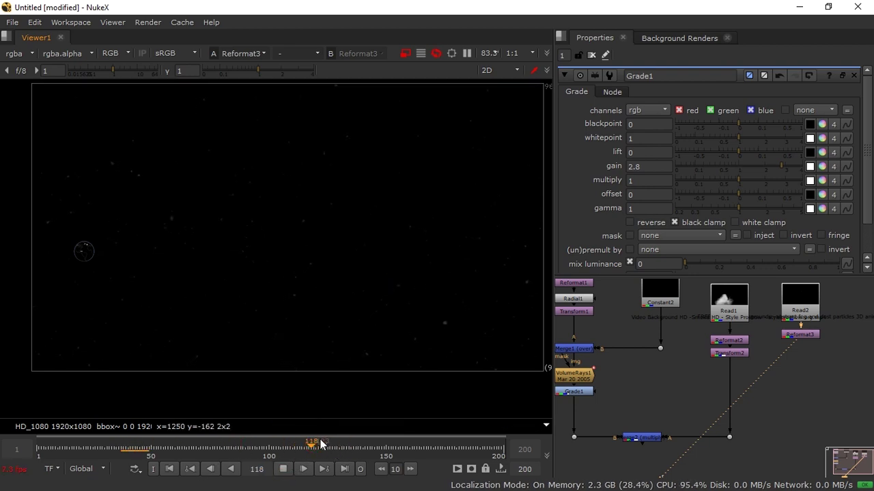
{"action": "left_click", "coordinate": [283, 469]}
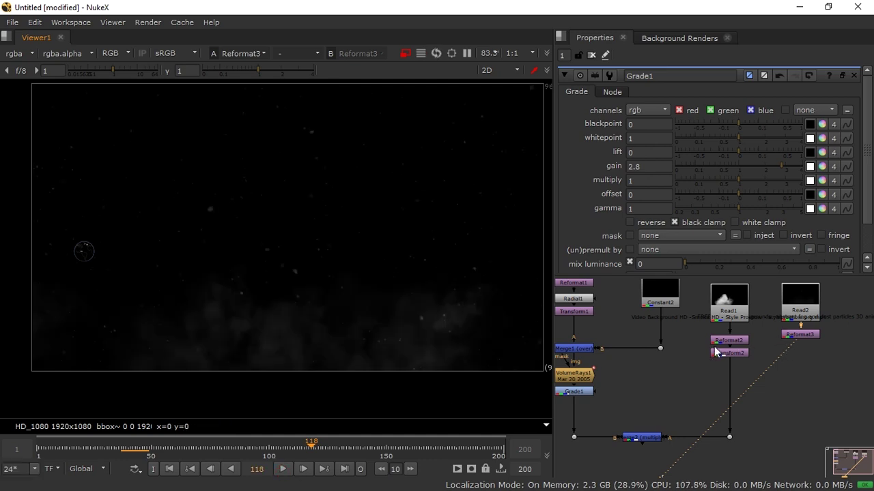
Add a Transform after the dust's Reformat3 and set its scale to 0.98
{"action": "left_click", "coordinate": [727, 311]}
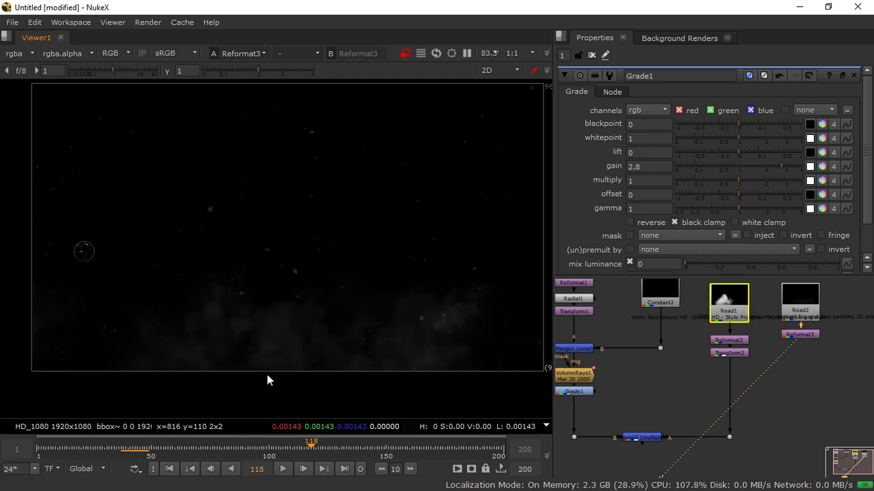
{"action": "left_click", "coordinate": [797, 335]}
{"action": "key", "text": "t"}
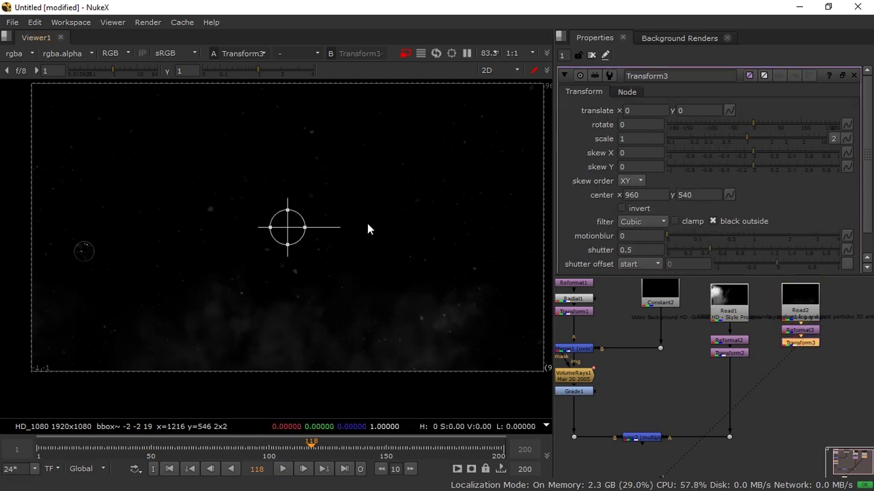
{"action": "left_click", "coordinate": [724, 140]}
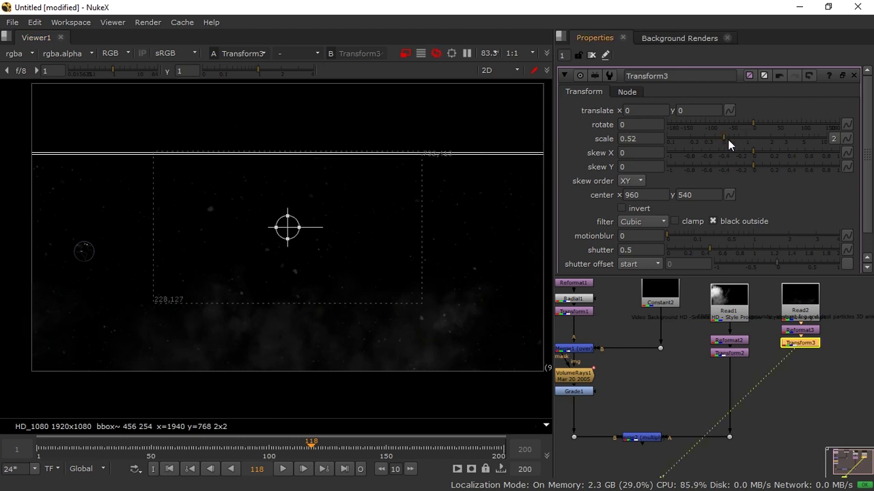
{"action": "left_click_drag", "start_coordinate": [730, 140], "coordinate": [748, 137]}
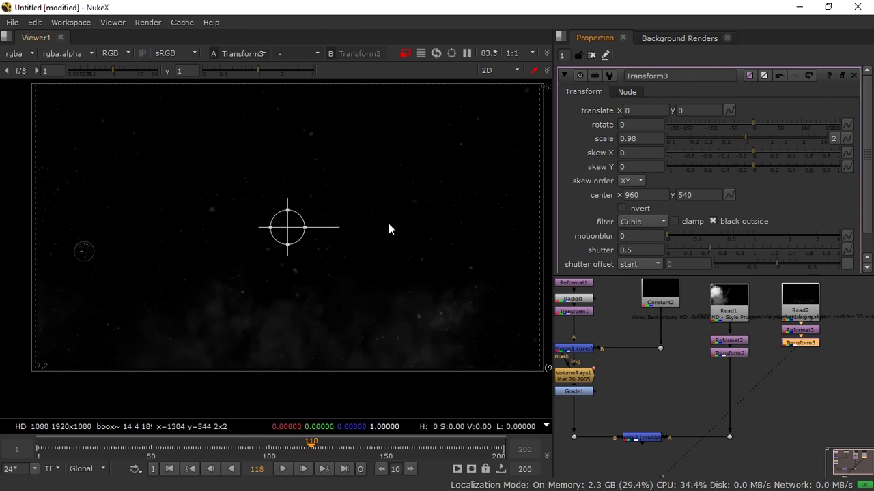
Add a Grade after the dust's Transform3 and set its gain to 4
{"action": "scroll", "coordinate": [407, 211], "scroll_direction": "down", "scroll_amount": 2}
{"action": "key", "text": "g"}
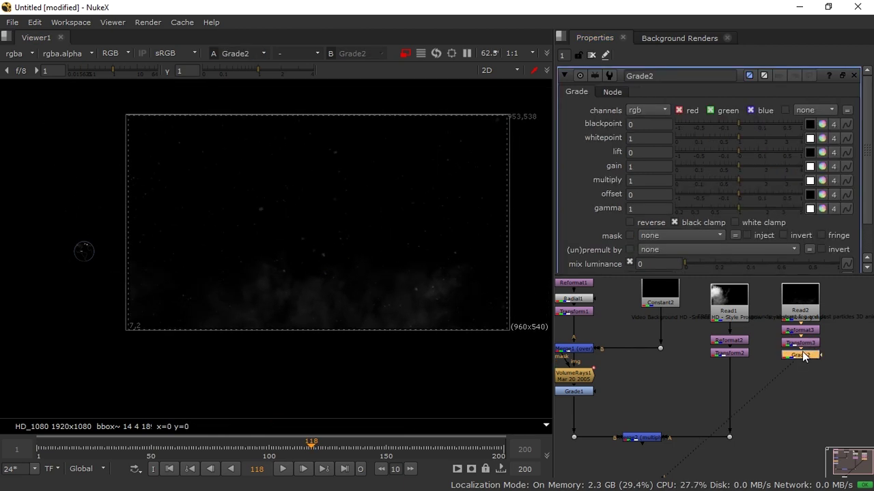
{"action": "left_click_drag", "start_coordinate": [744, 164], "coordinate": [795, 168]}
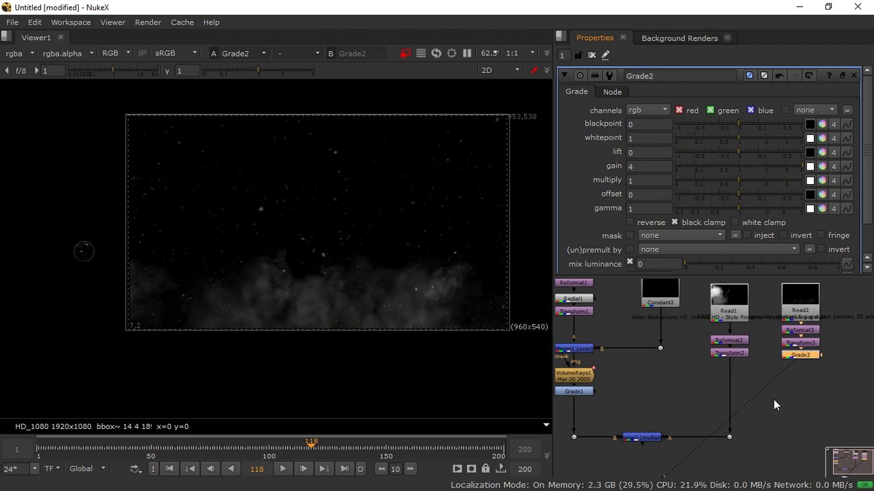
{"action": "scroll", "coordinate": [767, 399], "scroll_direction": "up", "scroll_amount": 5}
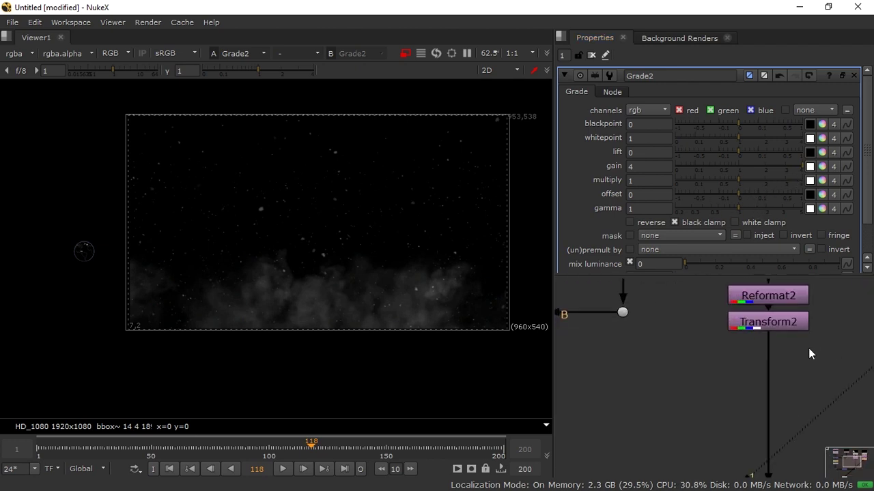
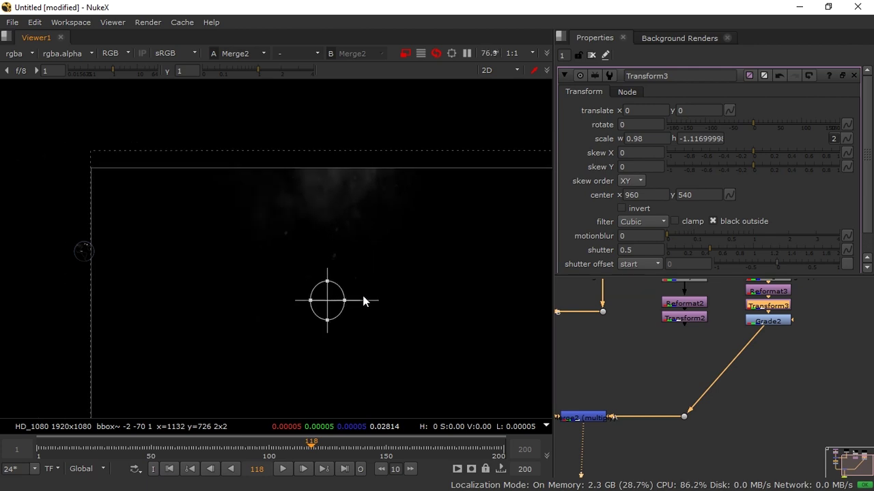
Move the Radial1 shape down so its area spans y -236 to t 364
{"action": "middle_click_drag", "start_coordinate": [636, 322], "coordinate": [836, 319]}
{"action": "middle_click_drag", "start_coordinate": [702, 287], "coordinate": [674, 345]}
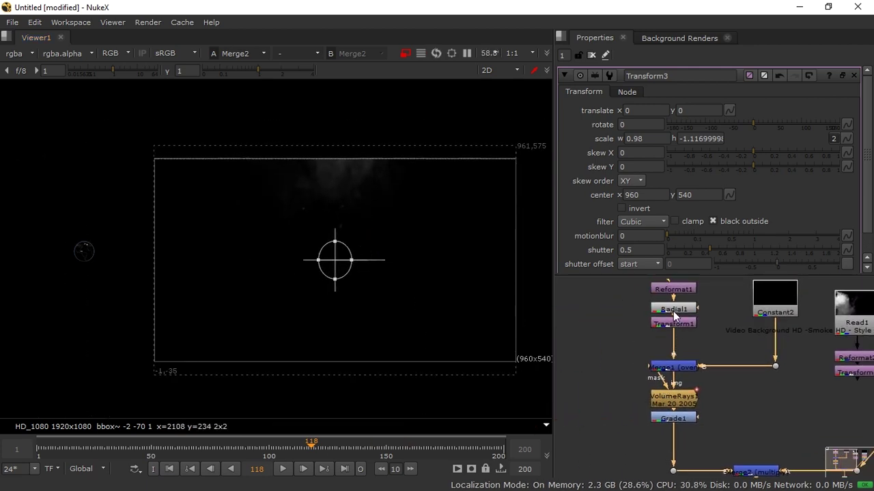
{"action": "double_click", "coordinate": [674, 311]}
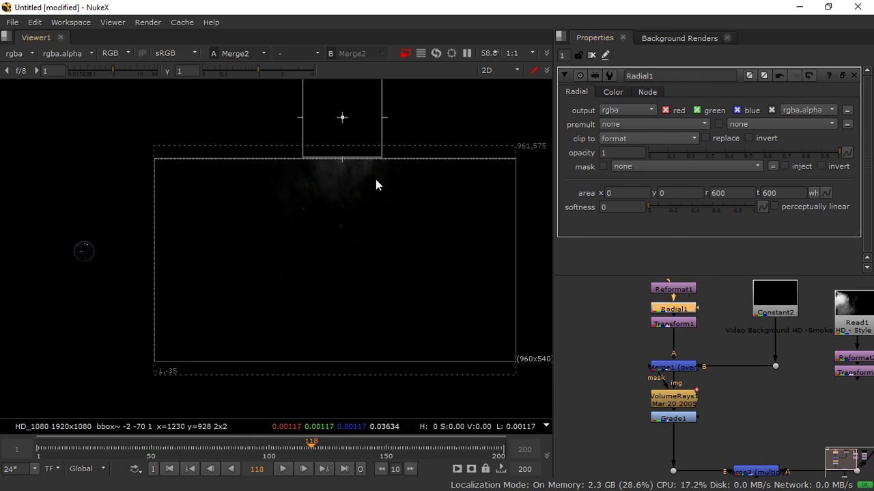
{"action": "left_click_drag", "start_coordinate": [343, 119], "coordinate": [343, 151]}
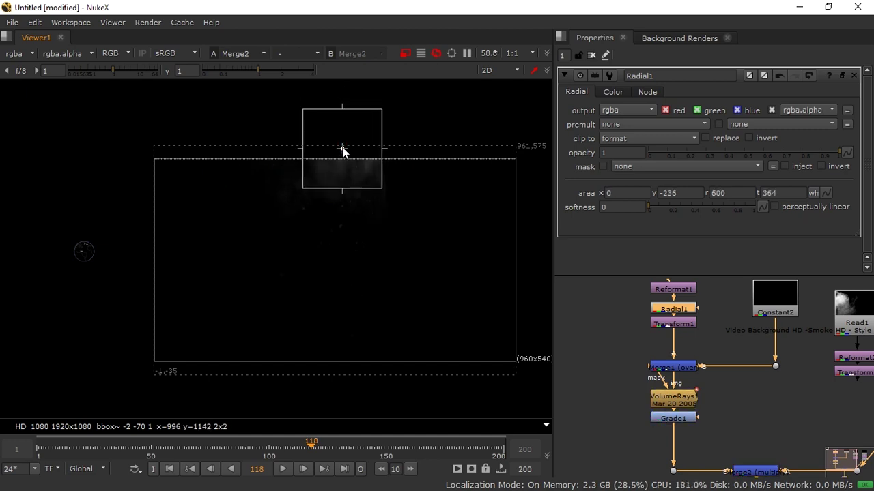
{"action": "left_click", "coordinate": [619, 311]}
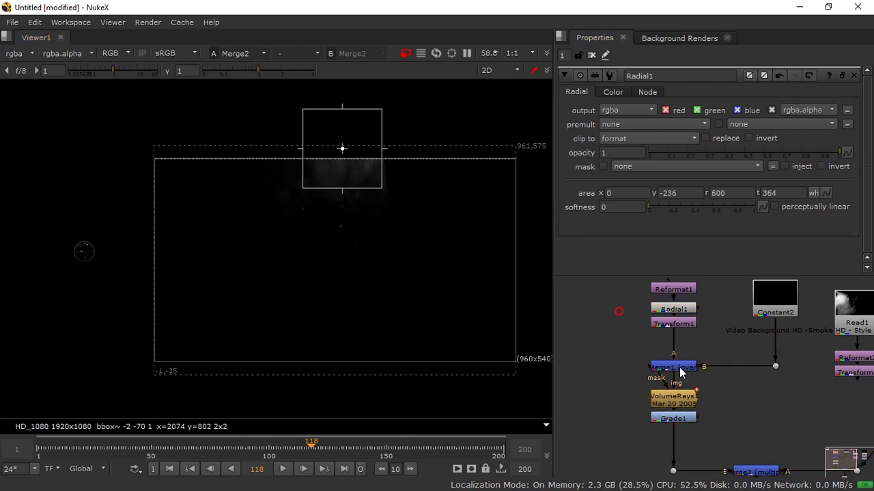
Set the scale of Transform1, below the radial, to 0.86
{"action": "double_click", "coordinate": [683, 325]}
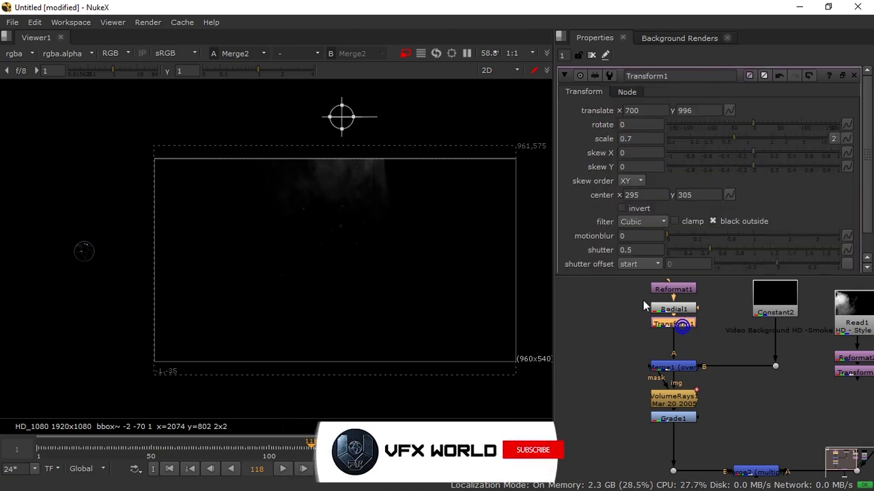
{"action": "left_click", "coordinate": [738, 136]}
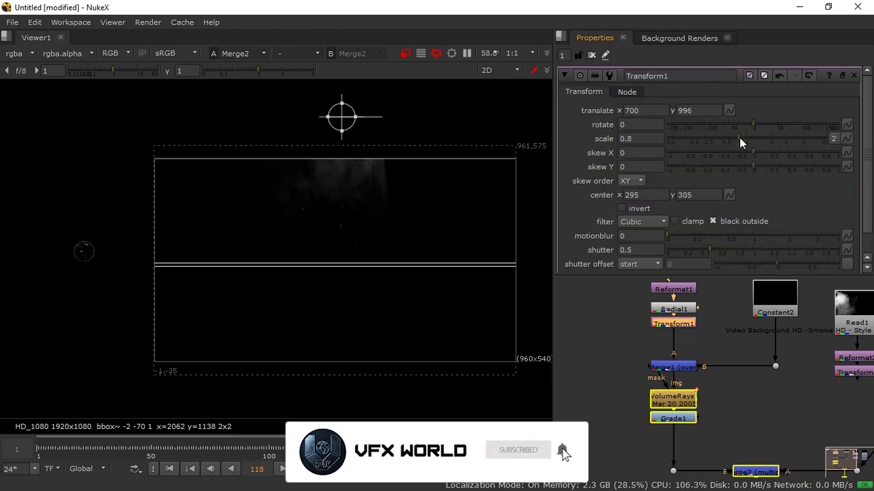
{"action": "middle_click_drag", "start_coordinate": [388, 220], "coordinate": [386, 231]}
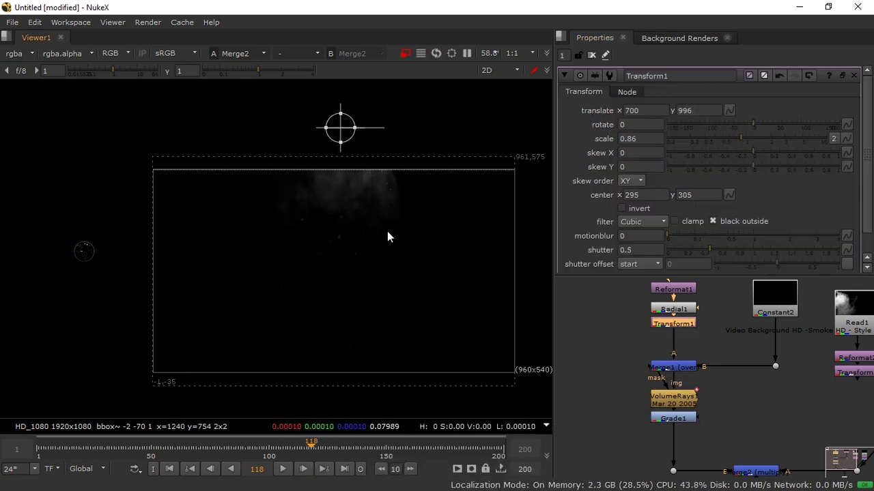
Open the VolumeRays1 settings and scrub the timeline back to frame 82 and on to frame 106
{"action": "middle_click_drag", "start_coordinate": [698, 377], "coordinate": [695, 376]}
{"action": "middle_click_drag", "start_coordinate": [684, 405], "coordinate": [689, 368]}
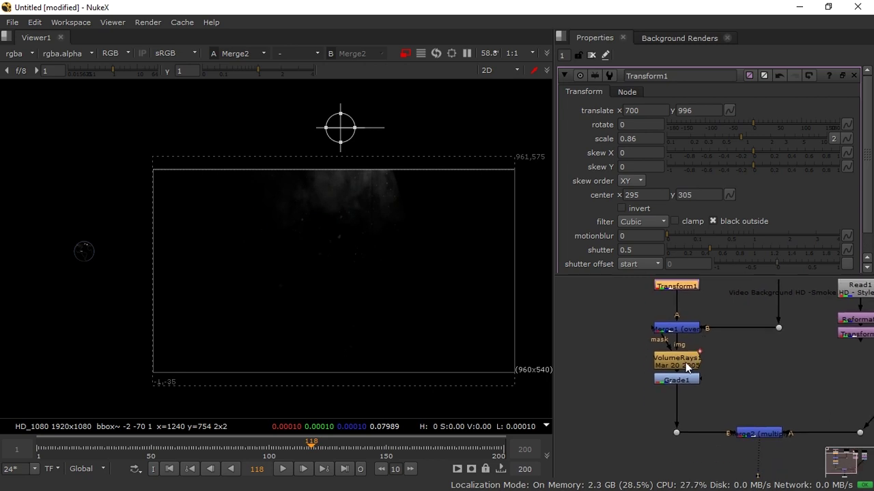
{"action": "double_click", "coordinate": [686, 363]}
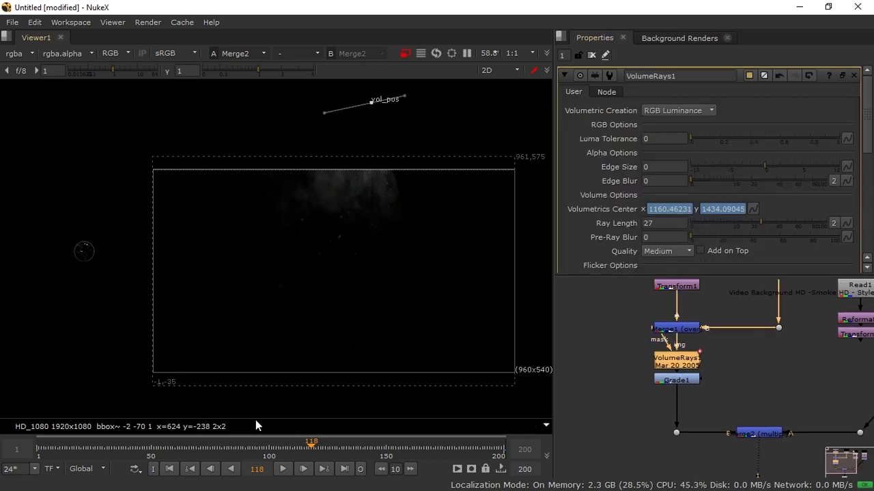
{"action": "left_click_drag", "start_coordinate": [243, 452], "coordinate": [231, 453]}
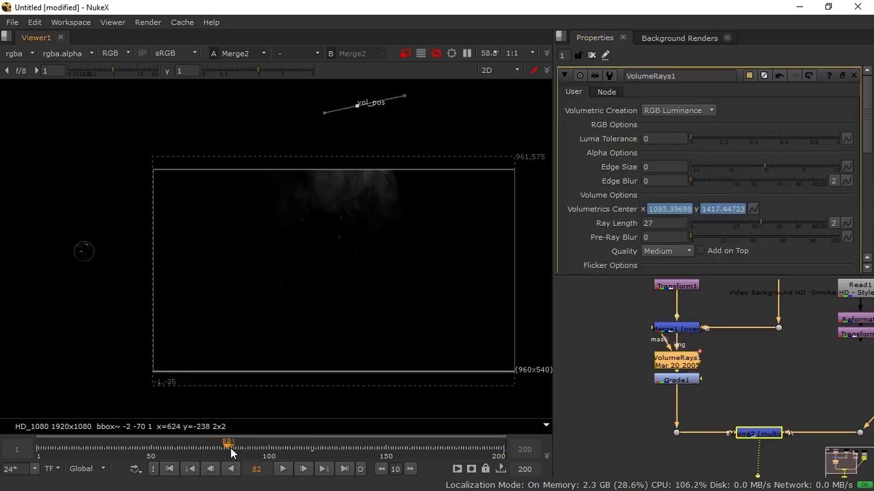
{"action": "left_click_drag", "start_coordinate": [232, 452], "coordinate": [285, 444]}
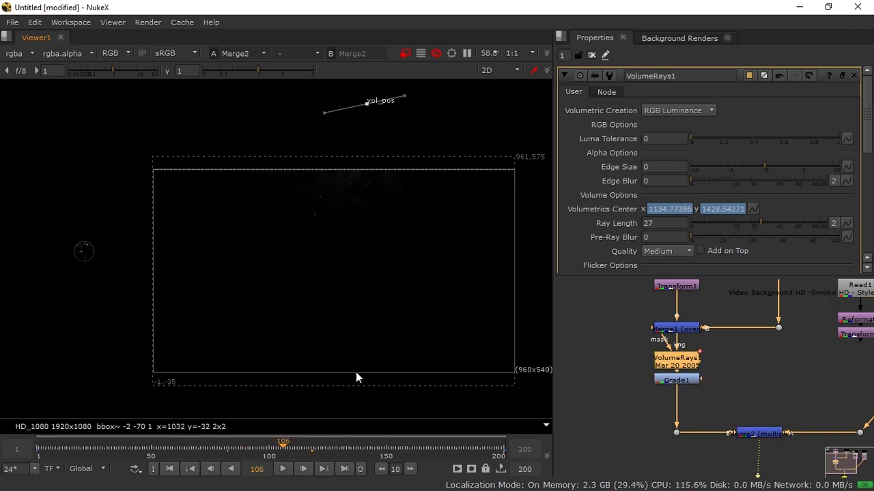
Remove the Volumetrics Center animation from VolumeRays1 and reposition the center at x 1060, y 1298
{"action": "left_click", "coordinate": [753, 209]}
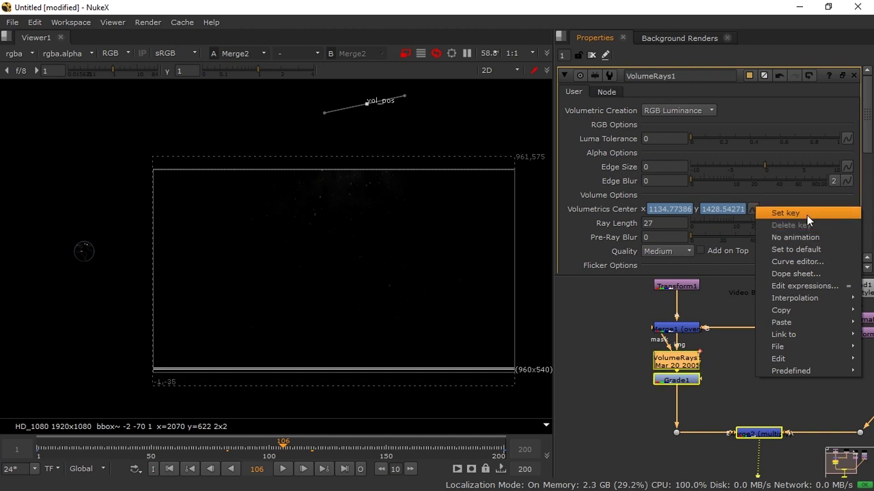
{"action": "left_click", "coordinate": [807, 236]}
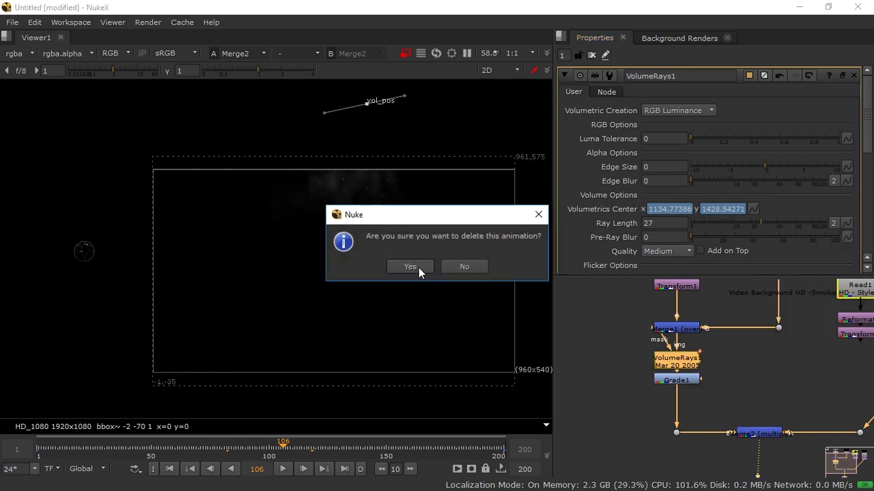
{"action": "left_click", "coordinate": [417, 267]}
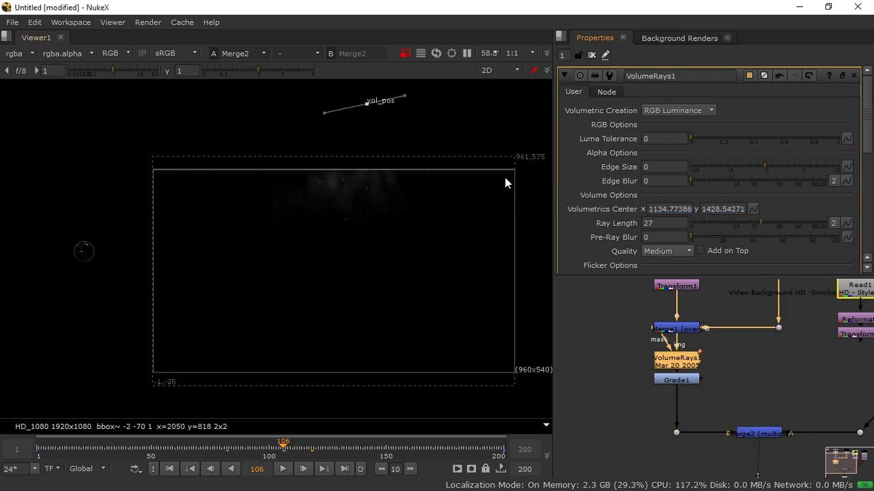
{"action": "left_click_drag", "start_coordinate": [365, 108], "coordinate": [353, 127]}
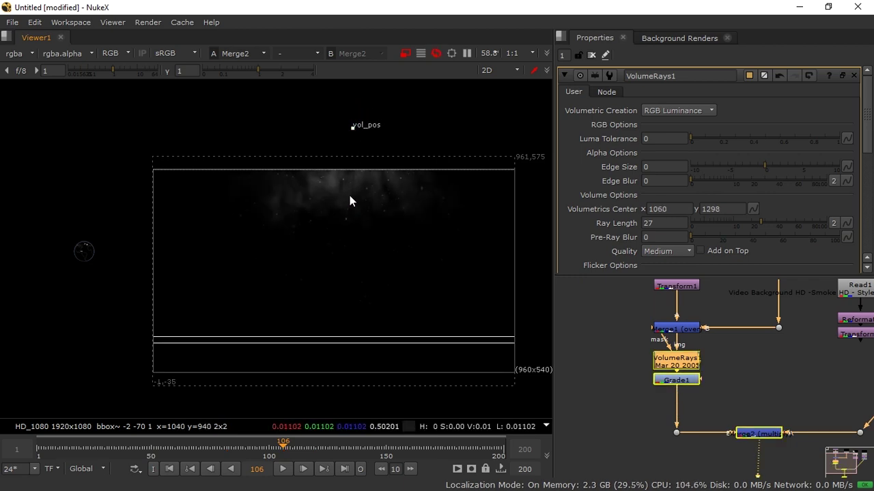
{"action": "scroll", "coordinate": [351, 197], "scroll_direction": "up", "scroll_amount": 2}
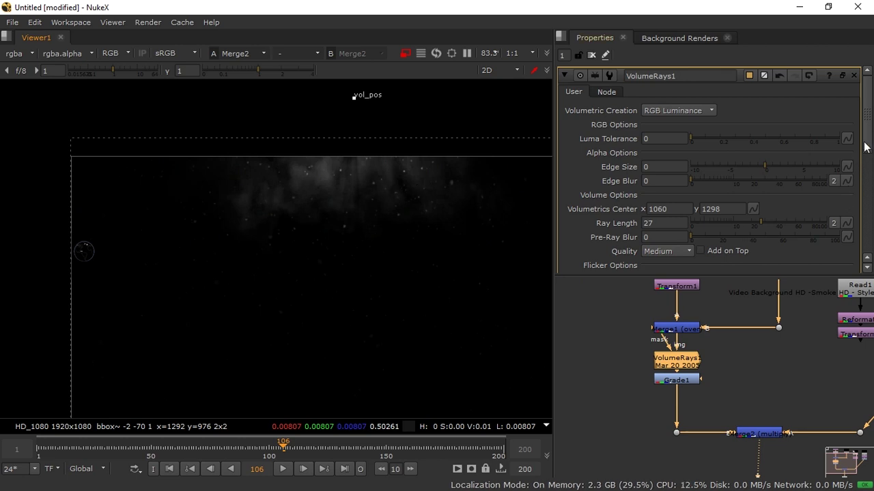
Set Grade1's gain to 4 and its whitepoint to 0.64
{"action": "scroll", "coordinate": [864, 155], "scroll_direction": "down", "scroll_amount": 5}
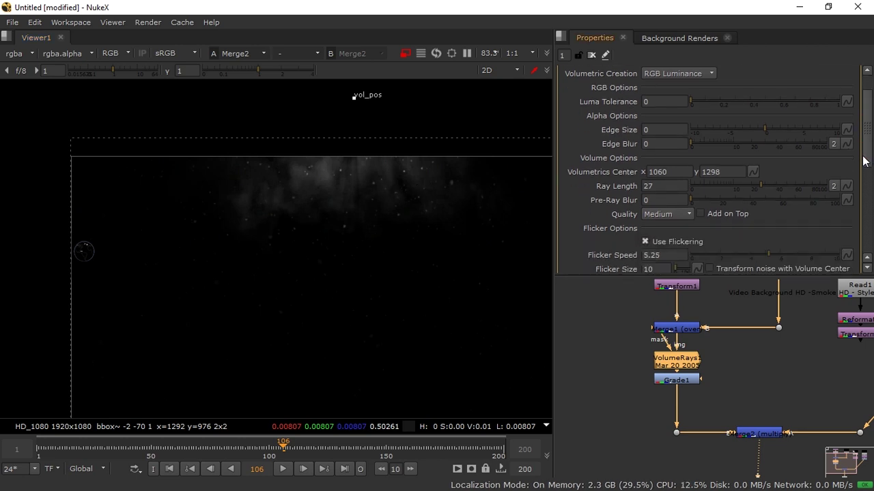
{"action": "double_click", "coordinate": [677, 380]}
{"action": "left_click_drag", "start_coordinate": [780, 166], "coordinate": [812, 166]}
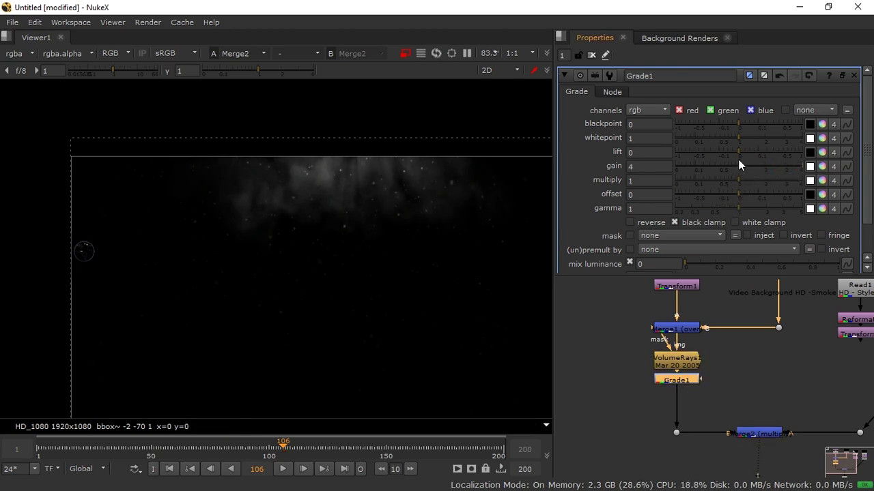
{"action": "mouse_move", "coordinate": [738, 137]}
{"action": "left_mouse_down"}
{"action": "mouse_move", "coordinate": [718, 138]}
{"action": "mouse_move", "coordinate": [725, 139]}
{"action": "left_mouse_up"}
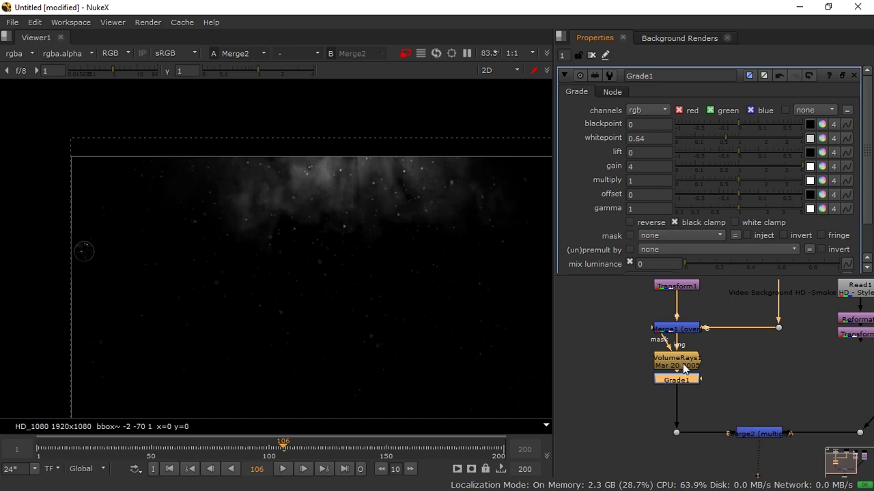
{"action": "scroll", "coordinate": [683, 368], "scroll_direction": "down", "scroll_amount": 2}
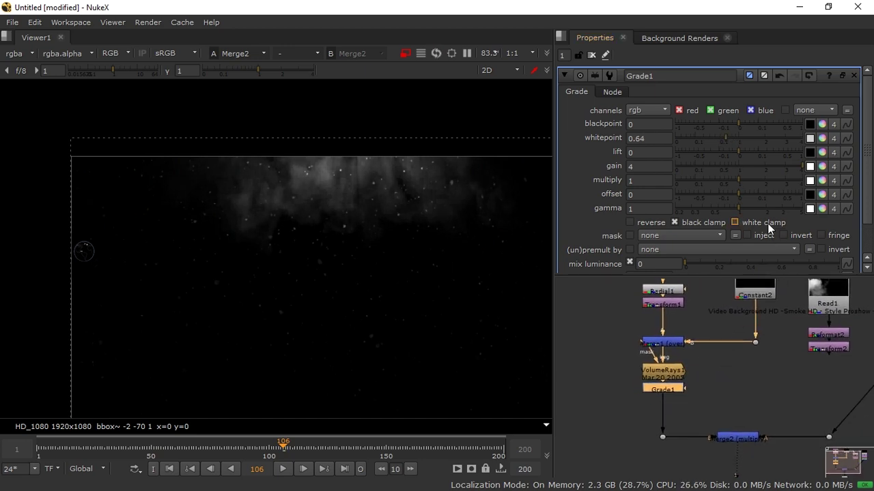
Reopen VolumeRays1, examine its Volume Gamma color controls and look over the whole frame
{"action": "left_click_drag", "start_coordinate": [865, 195], "coordinate": [865, 226]}
{"action": "middle_click_drag", "start_coordinate": [728, 409], "coordinate": [748, 421]}
{"action": "left_click", "coordinate": [682, 385]}
{"action": "double_click", "coordinate": [683, 387]}
{"action": "scroll", "coordinate": [864, 139], "scroll_direction": "down", "scroll_amount": 4}
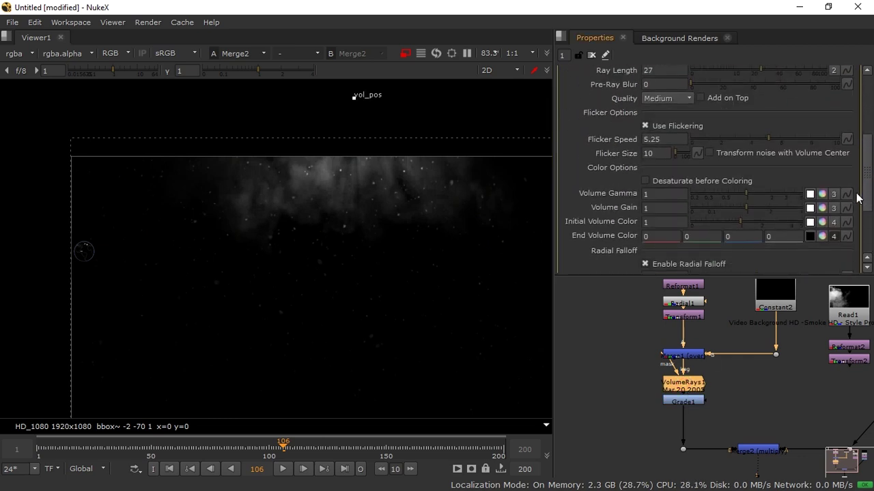
{"action": "left_click", "coordinate": [822, 176]}
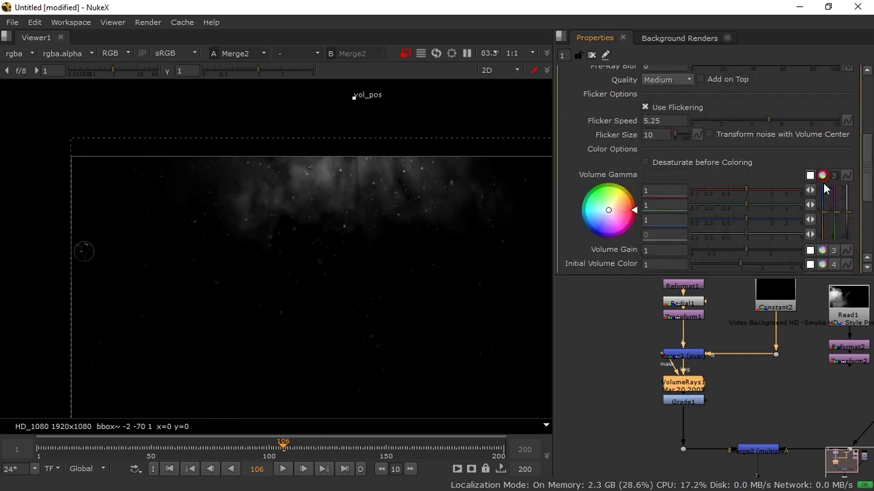
{"action": "left_click", "coordinate": [822, 176]}
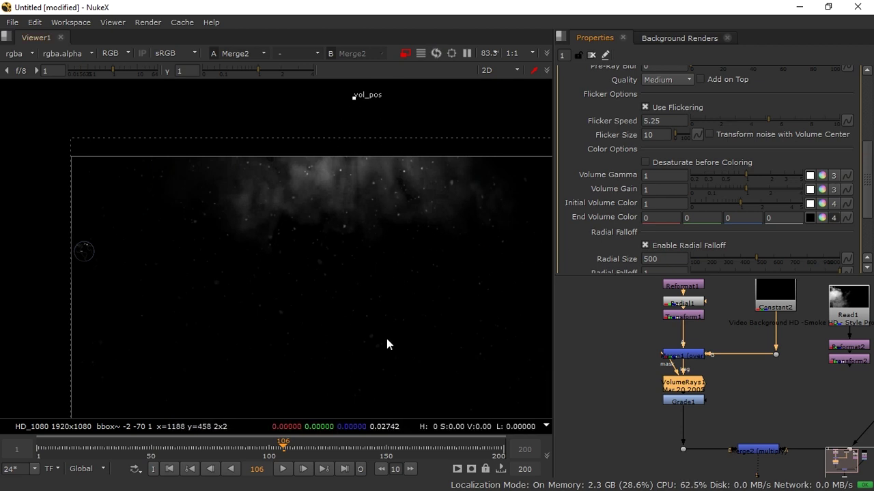
{"action": "middle_click_drag", "start_coordinate": [405, 377], "coordinate": [414, 262]}
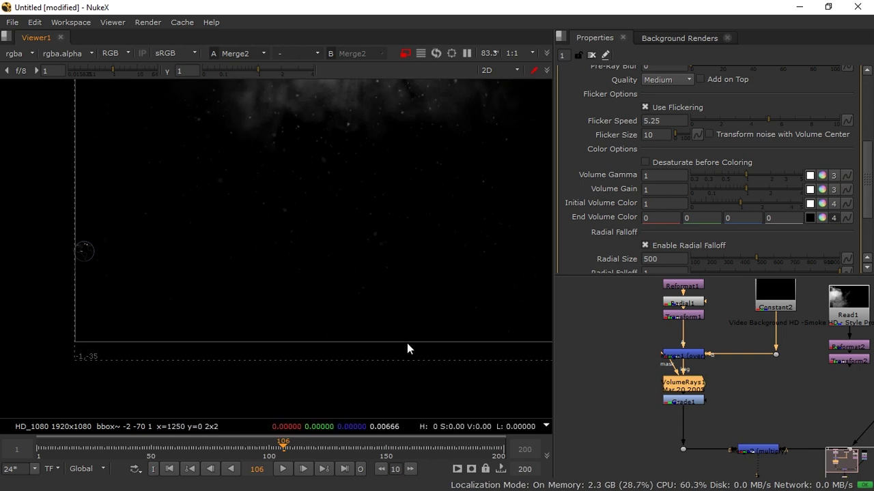
{"action": "key", "text": "minus"}
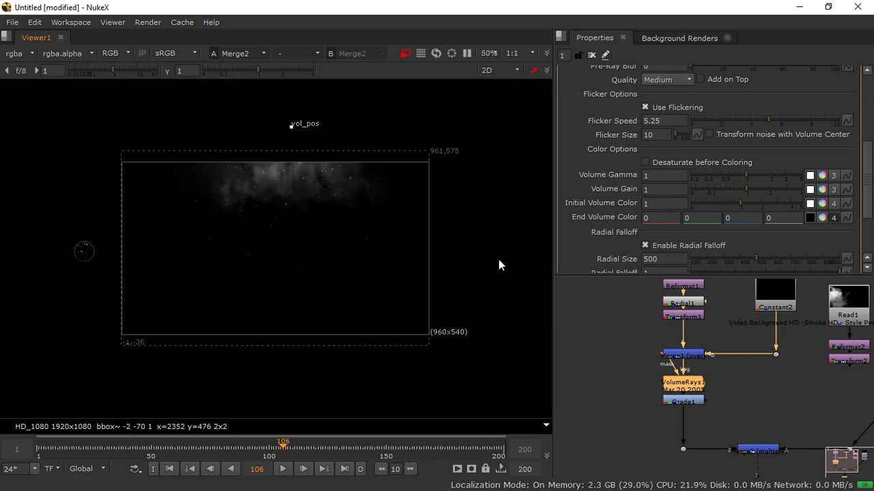
Tint VolumeRays1's Initial Volume Color by setting red to 2.45 and blue to 1.3
{"action": "left_click", "coordinate": [821, 203]}
{"action": "mouse_move", "coordinate": [744, 217]}
{"action": "left_mouse_down"}
{"action": "mouse_move", "coordinate": [780, 217]}
{"action": "mouse_move", "coordinate": [761, 219]}
{"action": "left_mouse_up"}
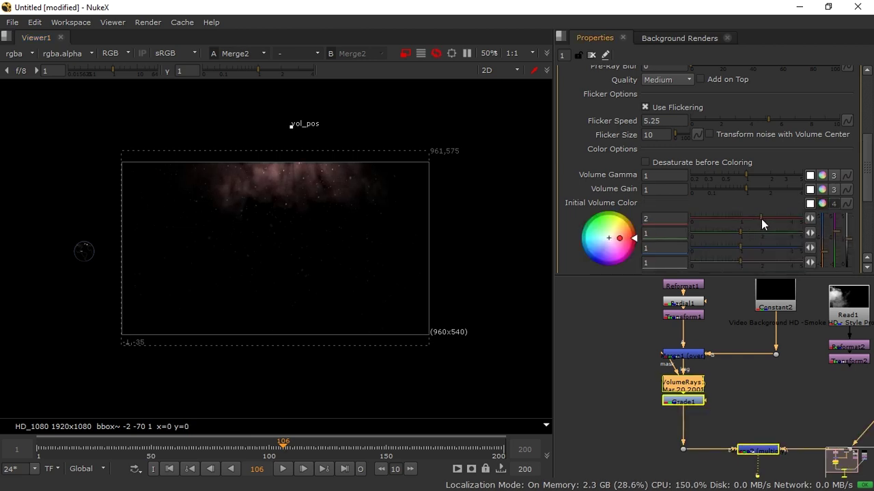
{"action": "scroll", "coordinate": [269, 166], "scroll_direction": "up", "scroll_amount": 5}
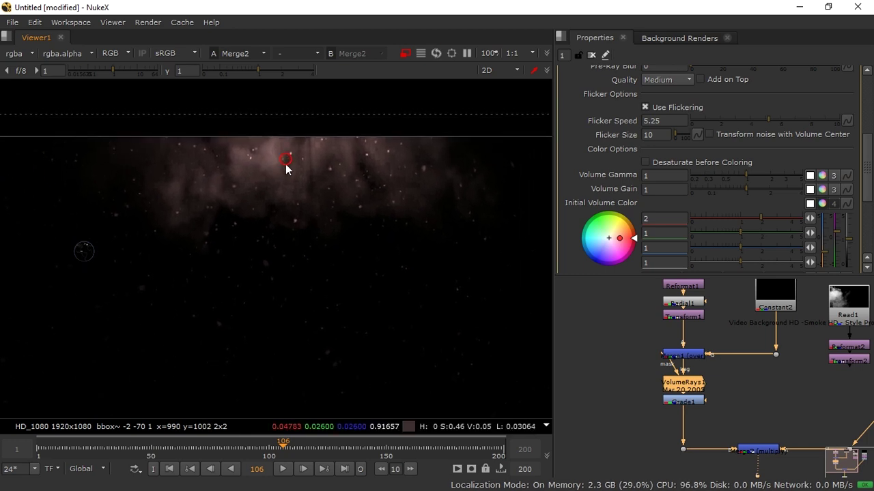
{"action": "left_click", "coordinate": [749, 247]}
{"action": "left_click", "coordinate": [746, 248]}
{"action": "left_click", "coordinate": [769, 218]}
{"action": "left_click", "coordinate": [823, 205]}
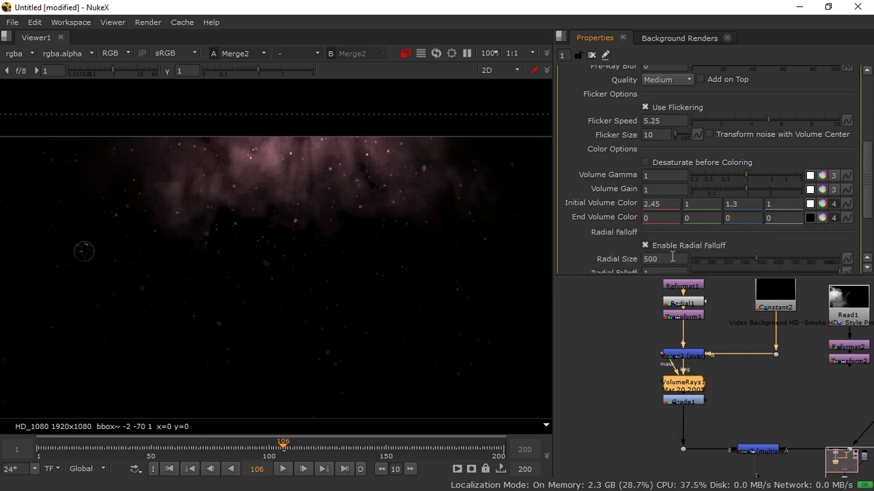
At frame 171, set VolumeRays1's End Volume Color to red 0.01, green 0.018 and blue 0.37
{"action": "key", "text": "f"}
{"action": "left_click", "coordinate": [432, 448]}
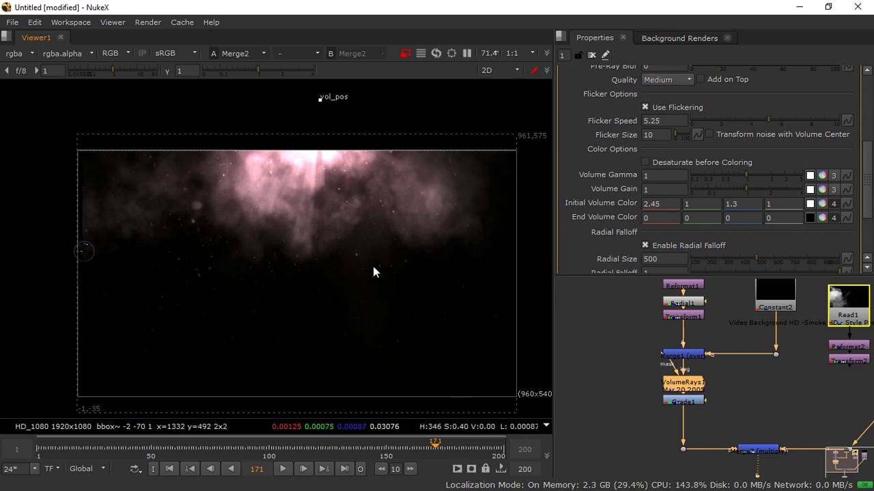
{"action": "left_click", "coordinate": [821, 218]}
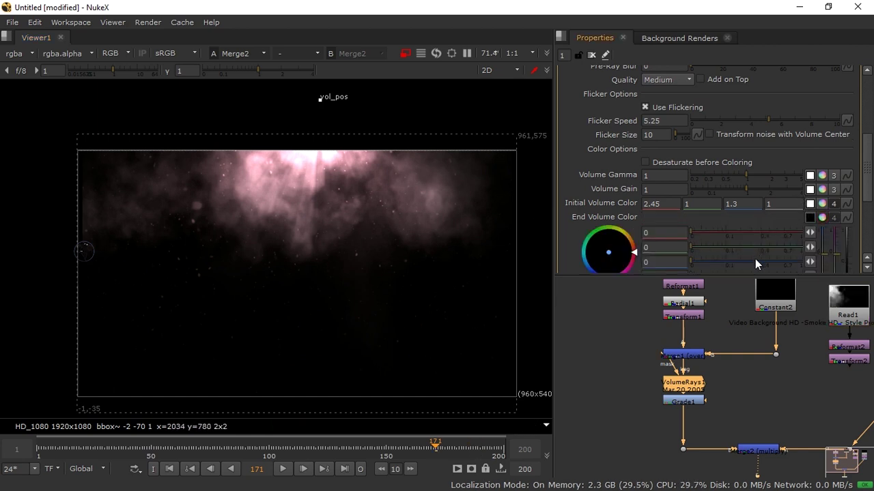
{"action": "left_click_drag", "start_coordinate": [754, 258], "coordinate": [770, 260]}
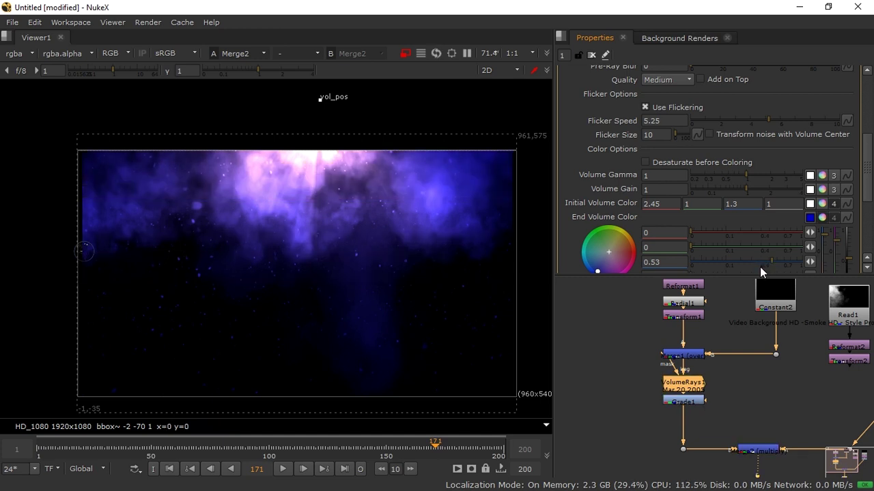
{"action": "left_click", "coordinate": [759, 265]}
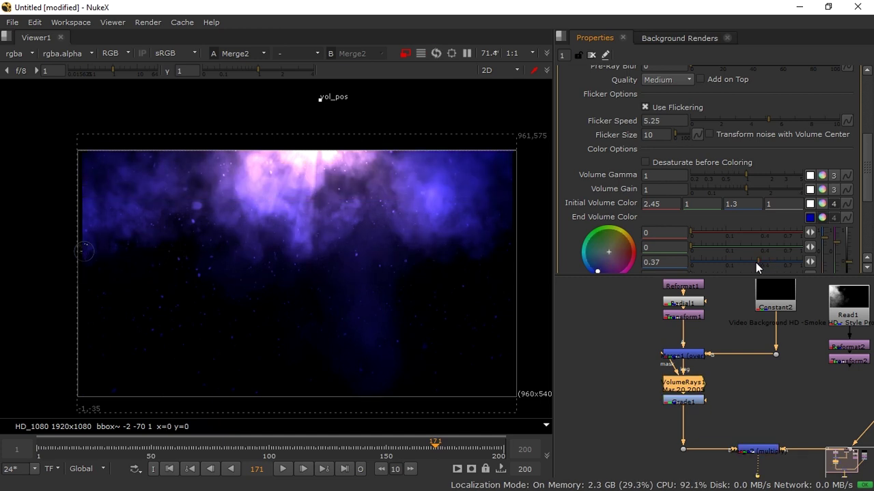
{"action": "left_click", "coordinate": [720, 234]}
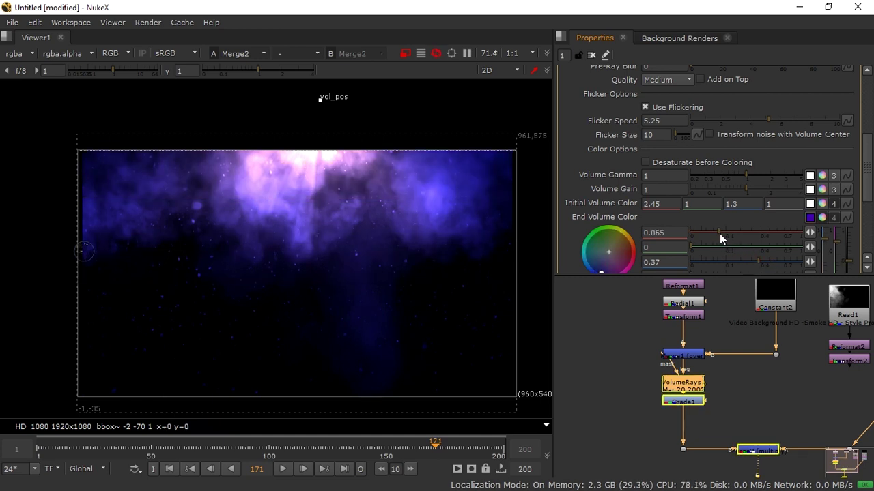
{"action": "left_click", "coordinate": [701, 232]}
{"action": "left_click", "coordinate": [702, 247]}
{"action": "left_click_drag", "start_coordinate": [703, 246], "coordinate": [706, 245]}
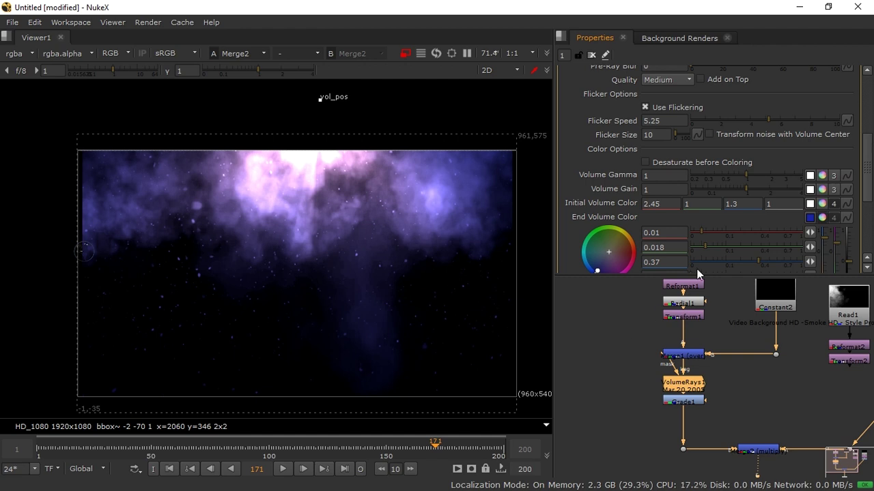
Move the dot on the dust footage's connection straight below Grade2, level with Merge2
{"action": "left_click_drag", "start_coordinate": [867, 199], "coordinate": [813, 257]}
{"action": "scroll", "coordinate": [775, 374], "scroll_direction": "down", "scroll_amount": 5}
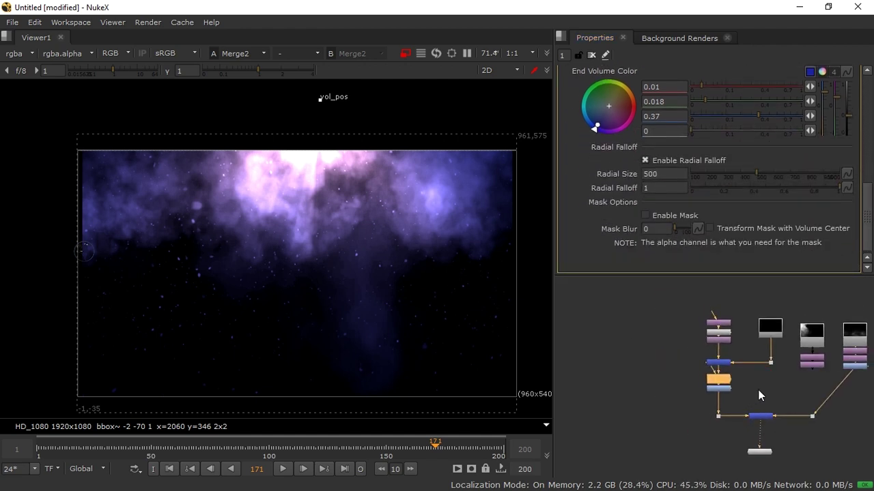
{"action": "left_click_drag", "start_coordinate": [783, 416], "coordinate": [820, 414]}
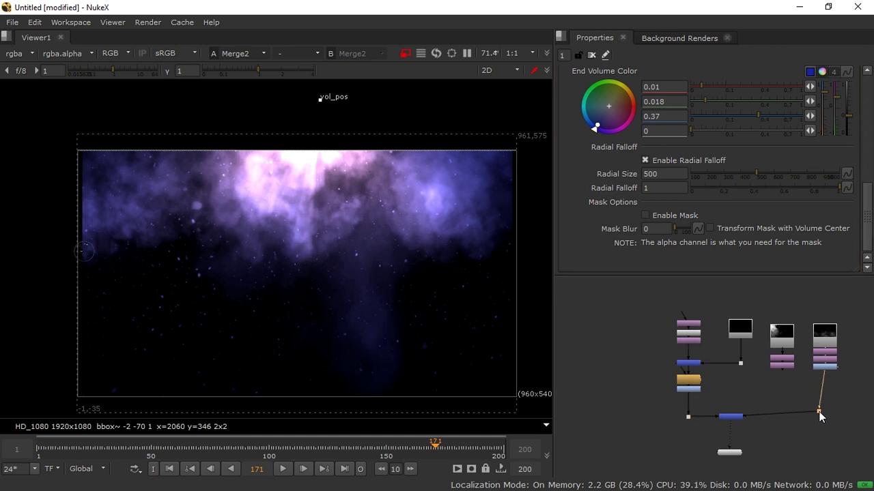
{"action": "scroll", "coordinate": [432, 298], "scroll_direction": "up", "scroll_amount": 4}
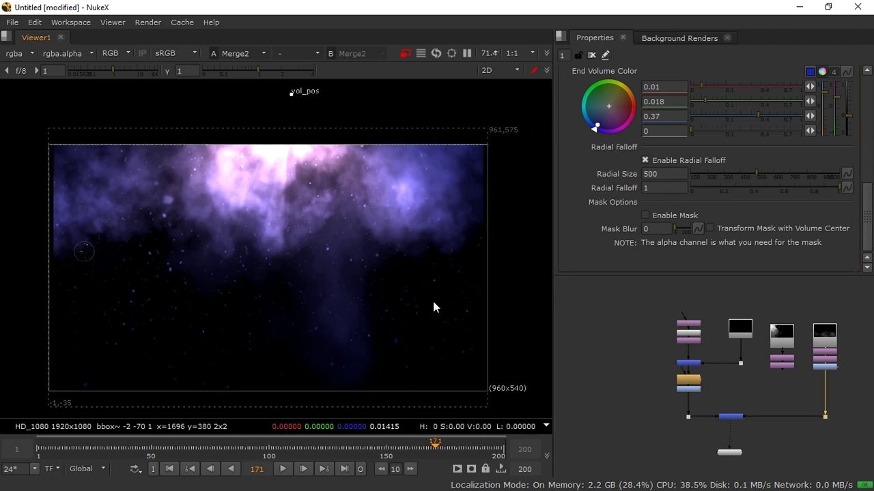
Enlarge the viewer to full window and inspect the tinted rays, smoke and dust up close
{"action": "key", "text": "space"}
{"action": "middle_click_drag", "start_coordinate": [478, 277], "coordinate": [586, 252]}
{"action": "middle_click_drag", "start_coordinate": [529, 278], "coordinate": [555, 262]}
{"action": "scroll", "coordinate": [546, 277], "scroll_direction": "up", "scroll_amount": 1}
{"action": "scroll", "coordinate": [565, 270], "scroll_direction": "up", "scroll_amount": 1}
{"action": "scroll", "coordinate": [566, 270], "scroll_direction": "down", "scroll_amount": 1}
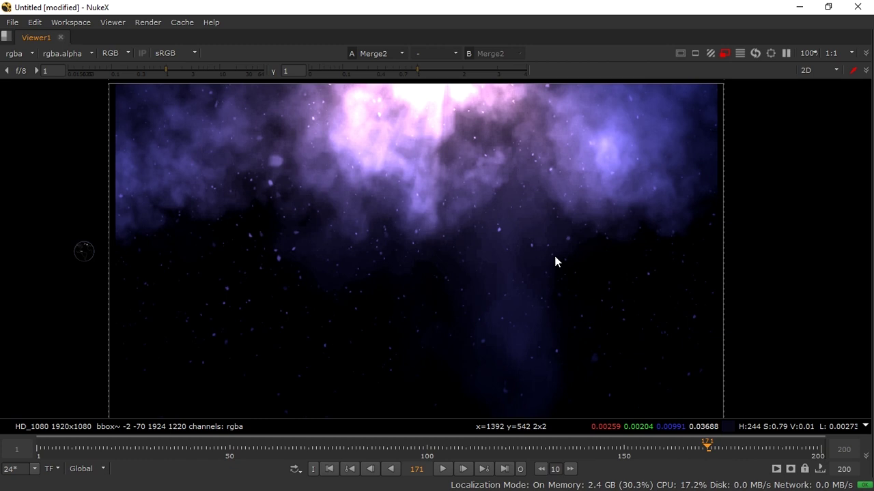